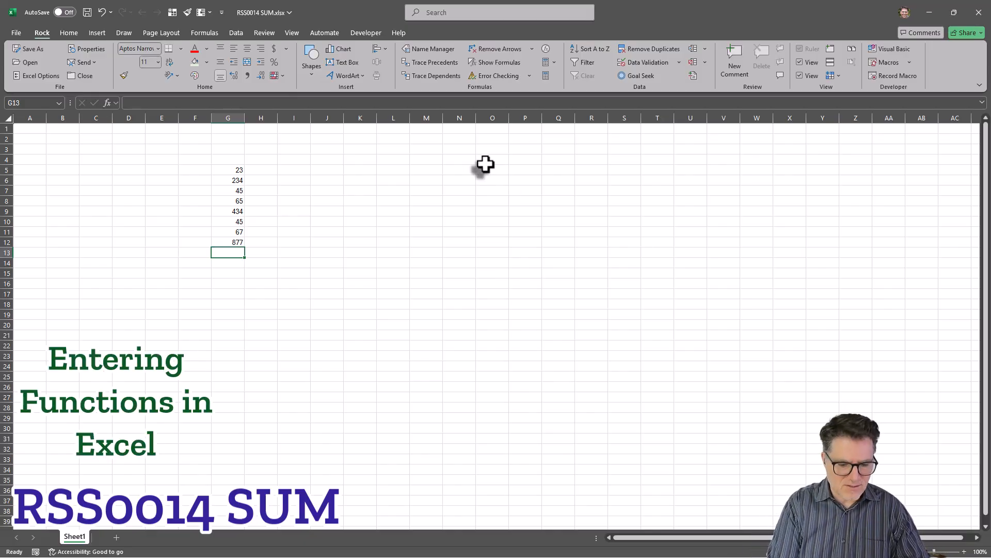
Begin a SUM function in cell G13 from the autocomplete suggestions and consult its help article
type("=")
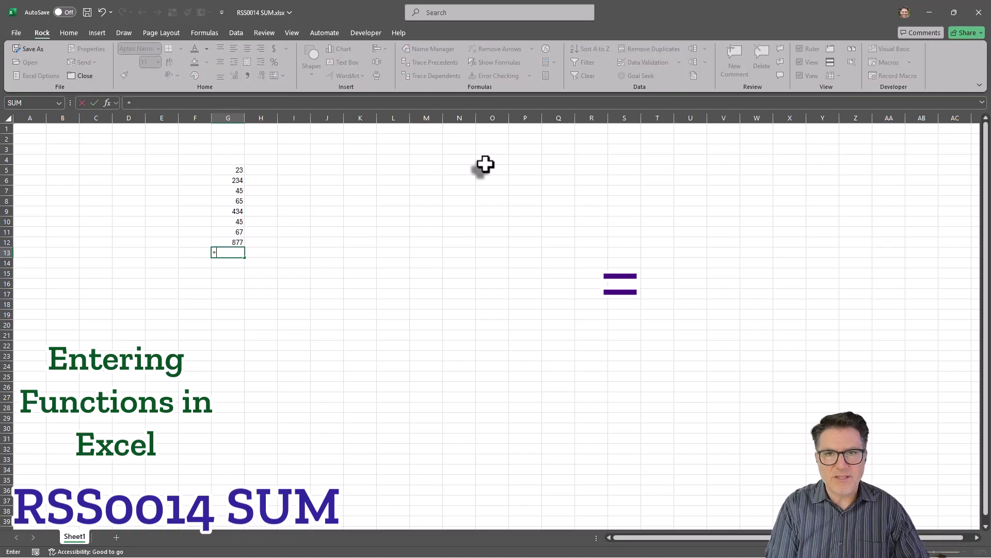
type("s")
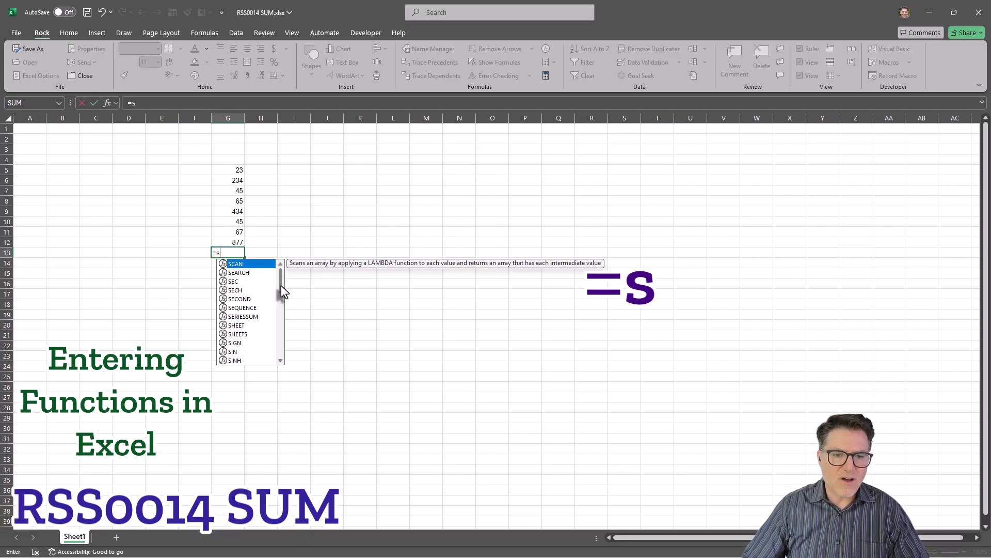
mouse_move(281, 285)
left_mouse_down()
mouse_move(282, 358)
mouse_move(277, 278)
left_mouse_up()
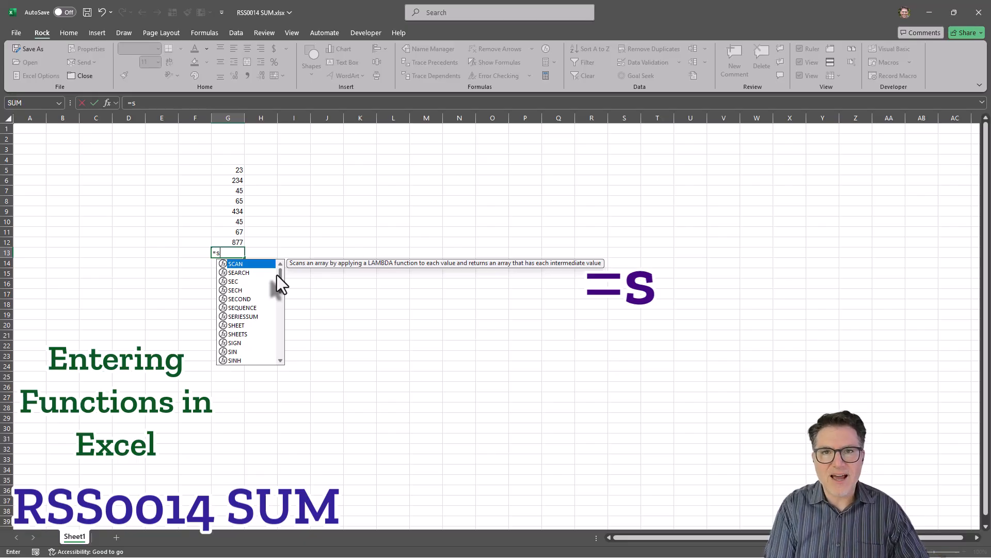
type("u")
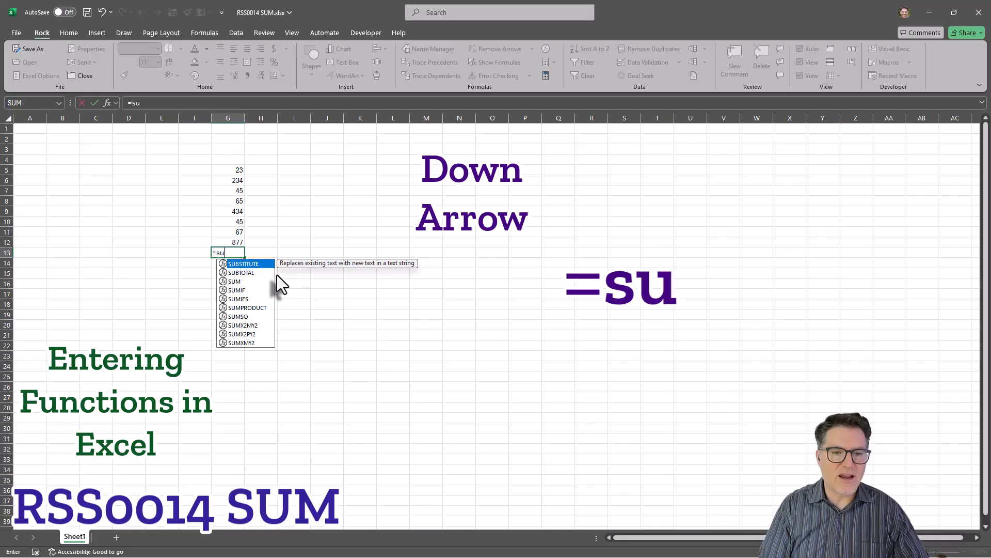
key("Down")
key("Down")
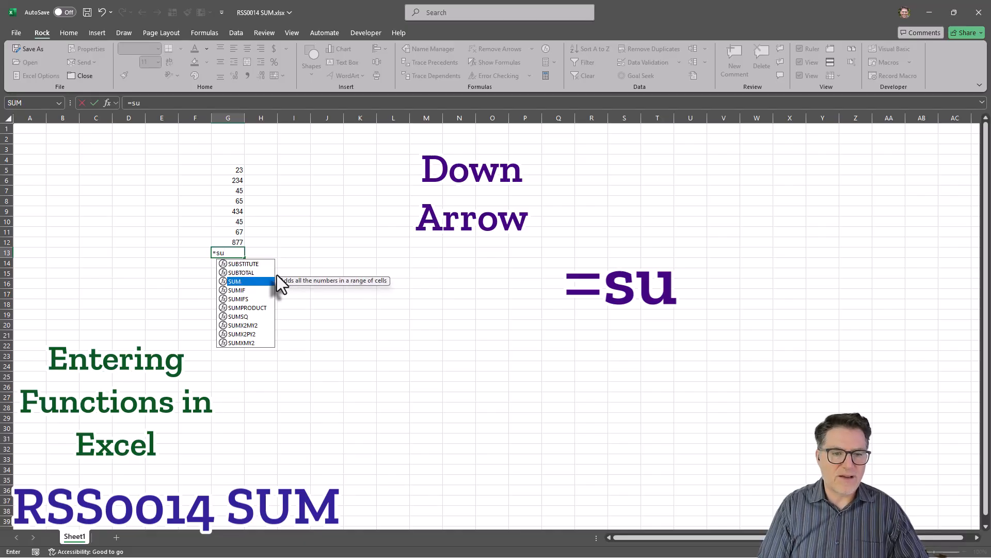
key("Tab")
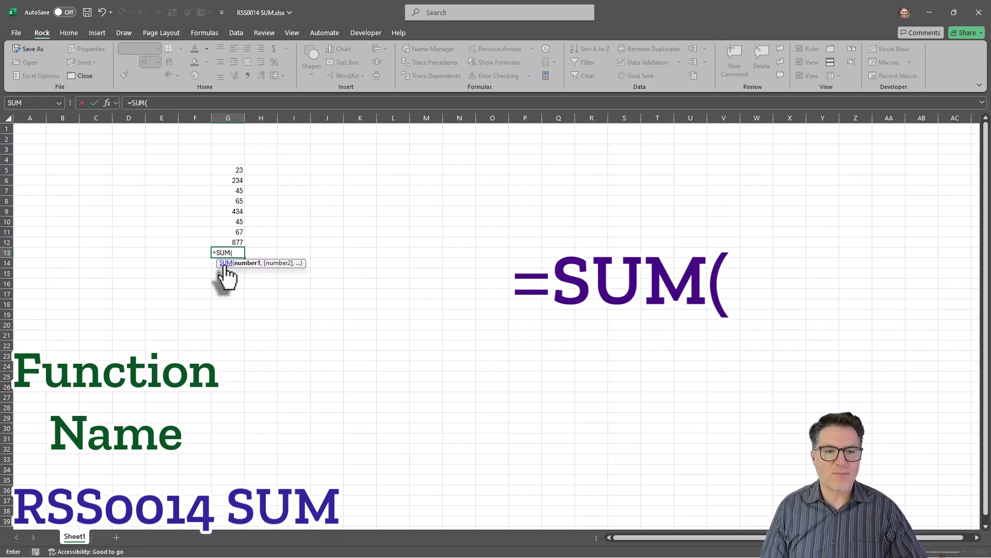
left_click(225, 263)
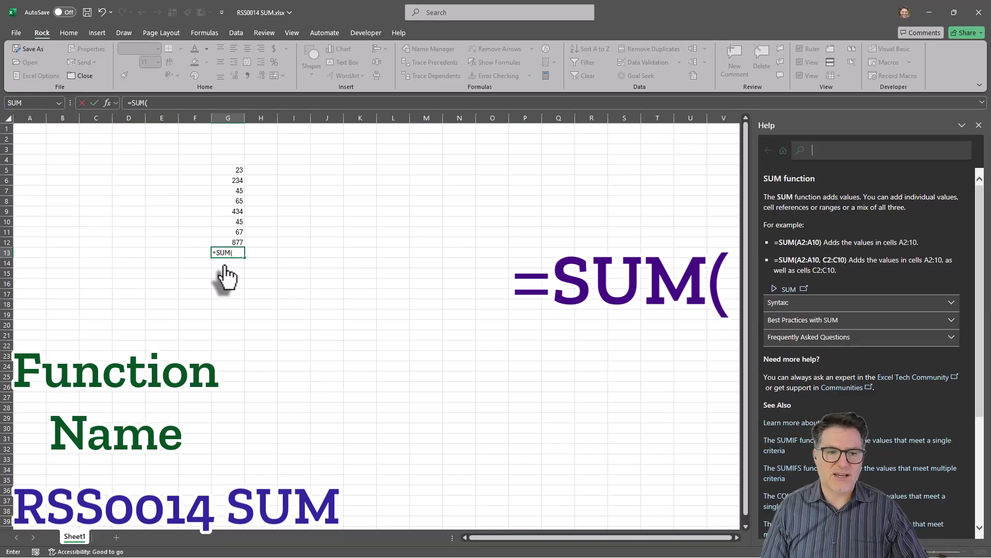
left_click(979, 125)
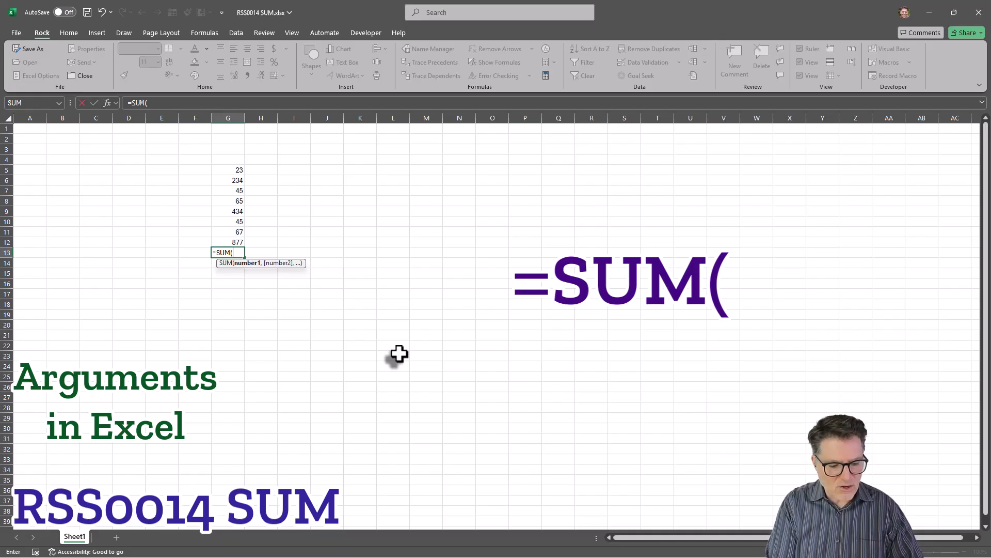
type("23,")
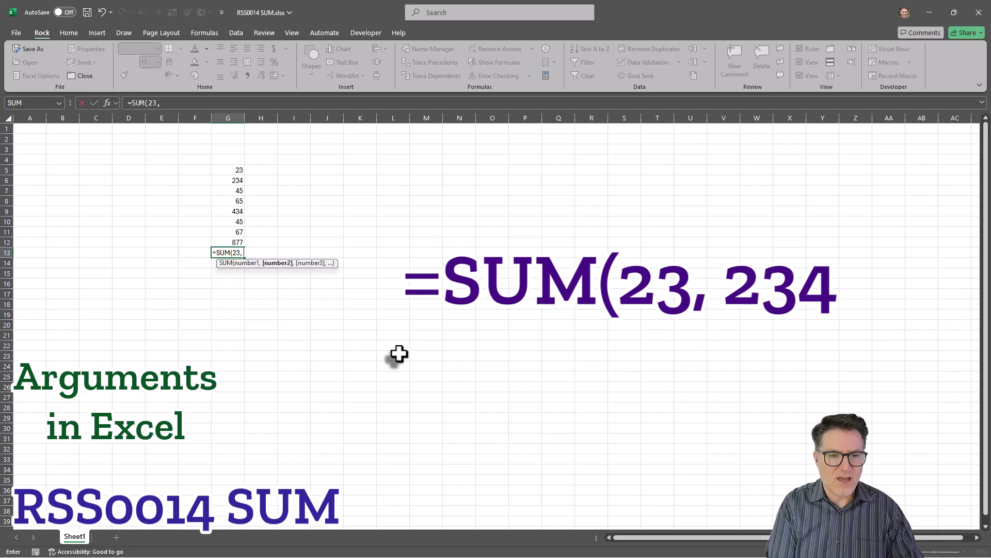
type(" 234")
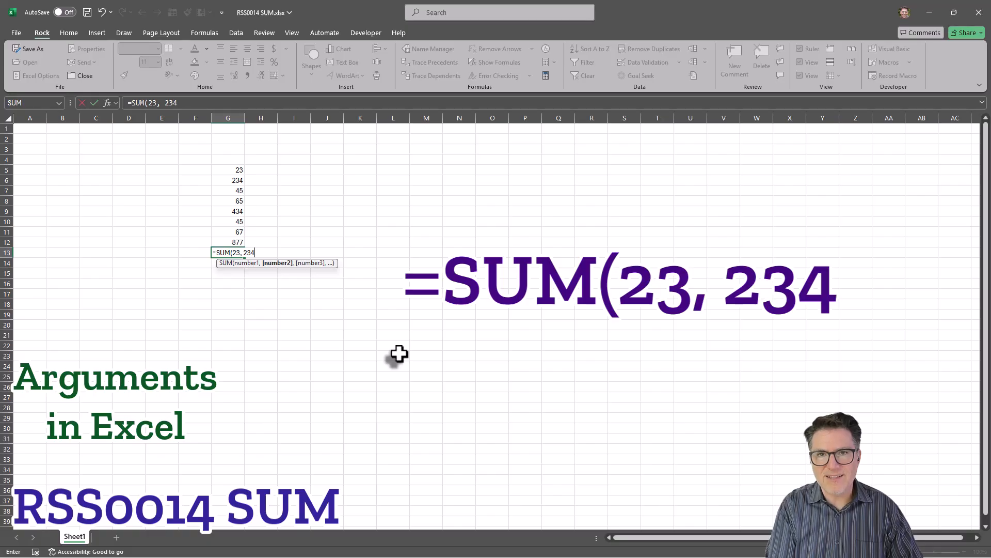
key("BackSpace")
key("BackSpace")
key("BackSpace")
key("BackSpace")
key("BackSpace")
key("BackSpace")
key("BackSpace")
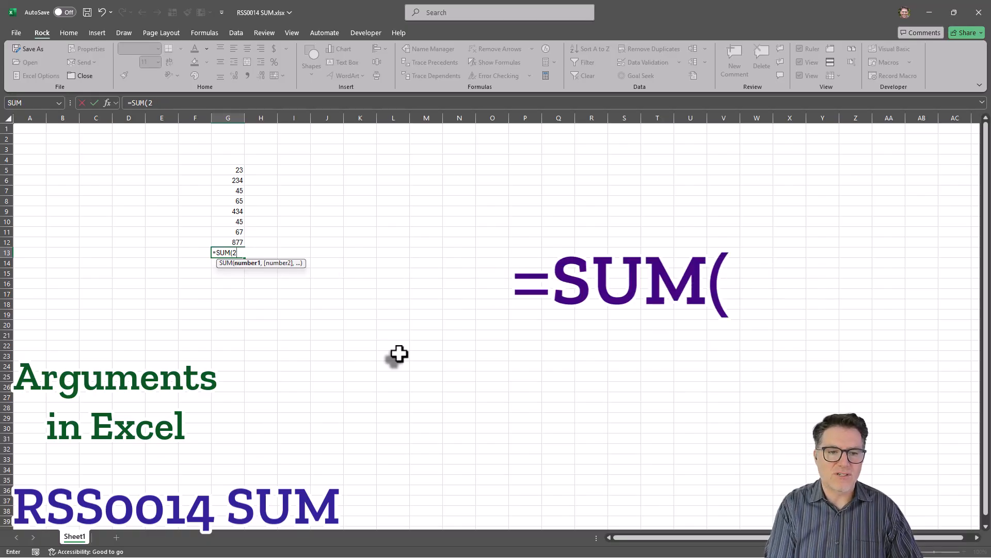
Use the range G5:G12 as the SUM argument and complete the formula in G13
left_click(233, 169)
left_click_drag(234, 169, 230, 239)
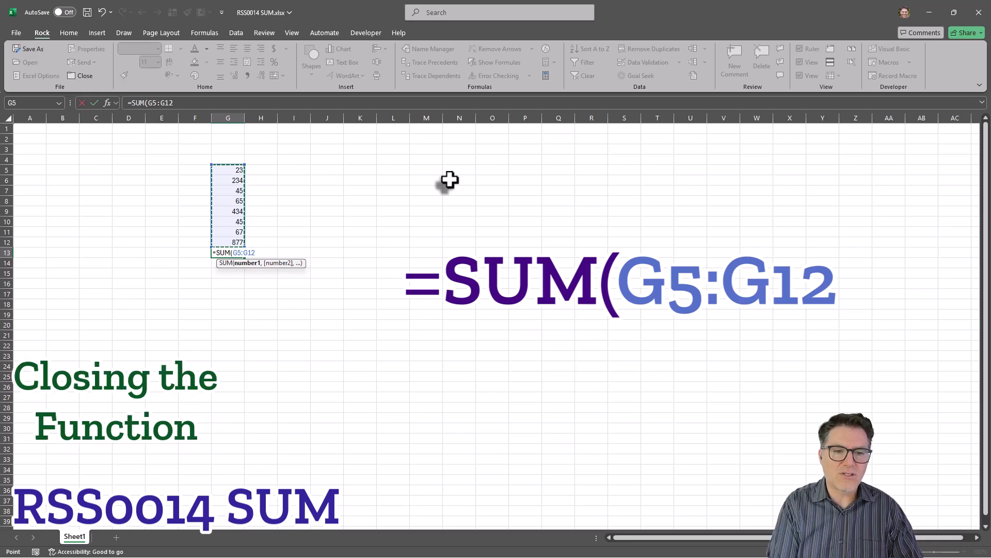
type(")")
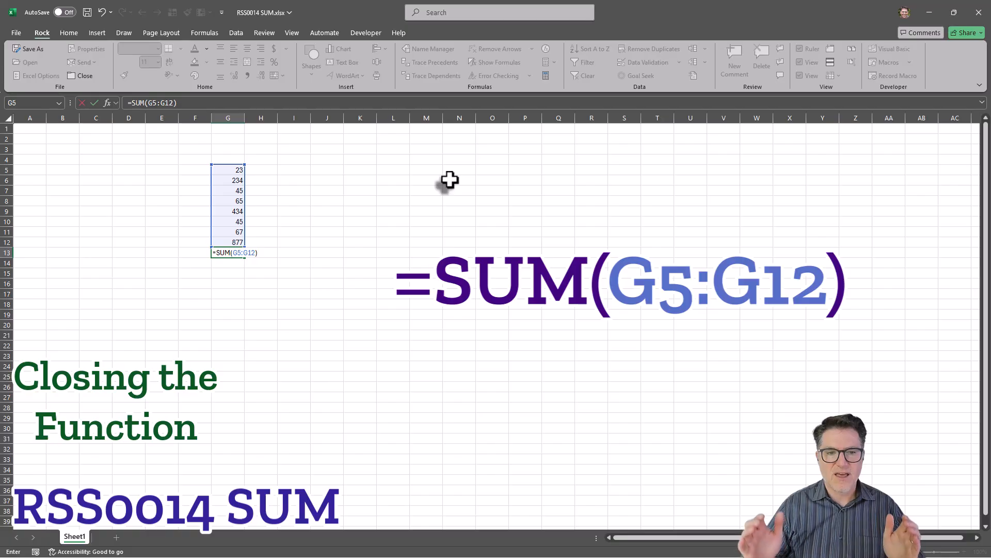
key("Return")
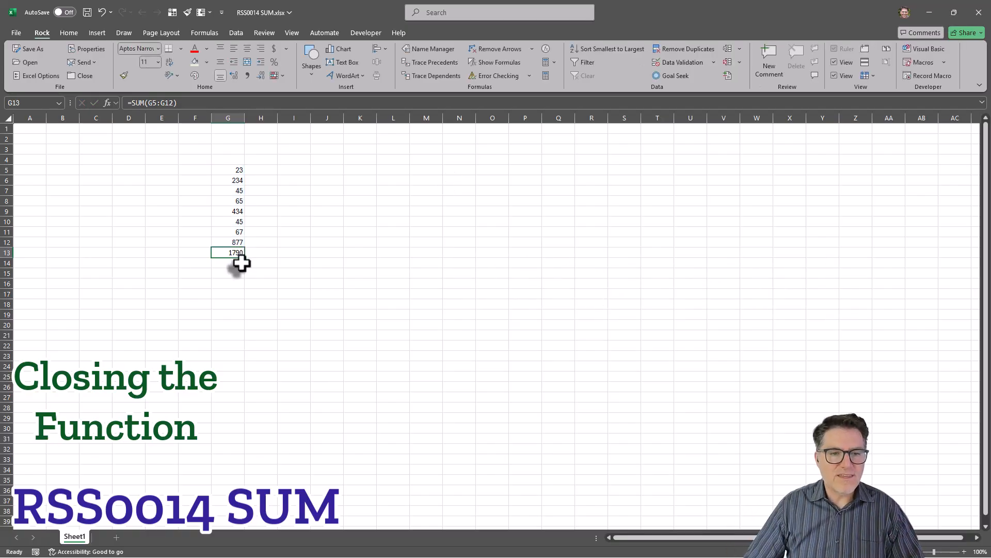
Inspect the formula behind the total in cell G13 without editing it
left_click(227, 253)
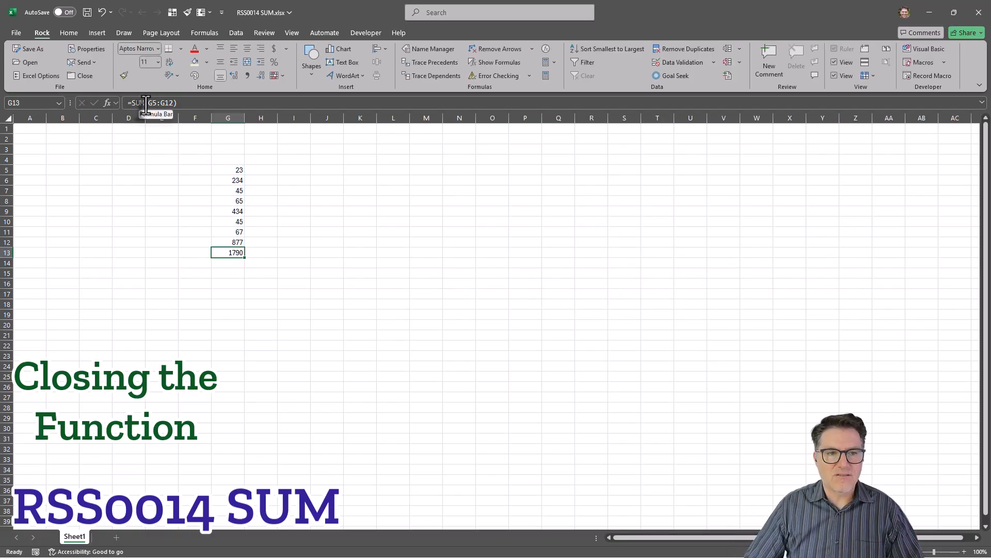
left_click(154, 102)
left_click_drag(172, 102, 176, 103)
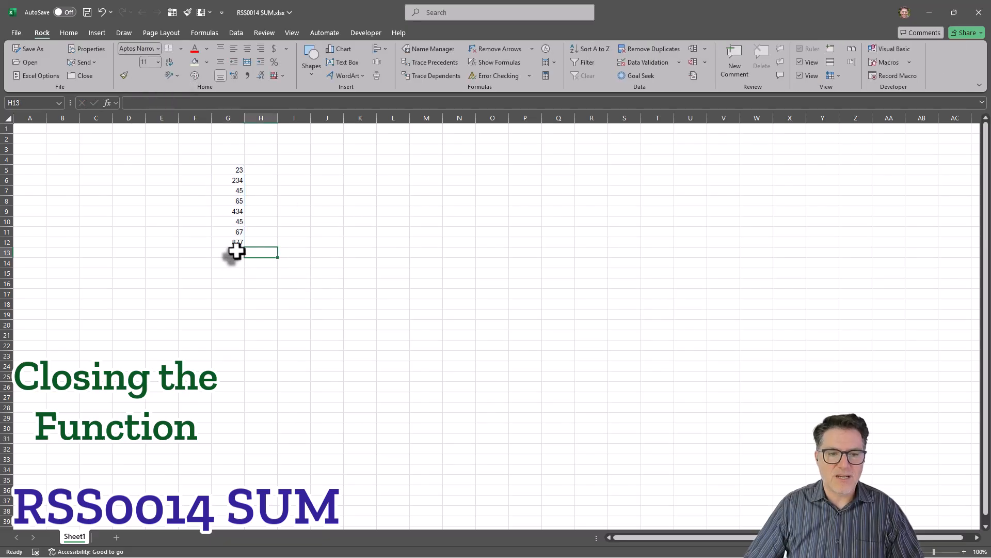
key("Escape")
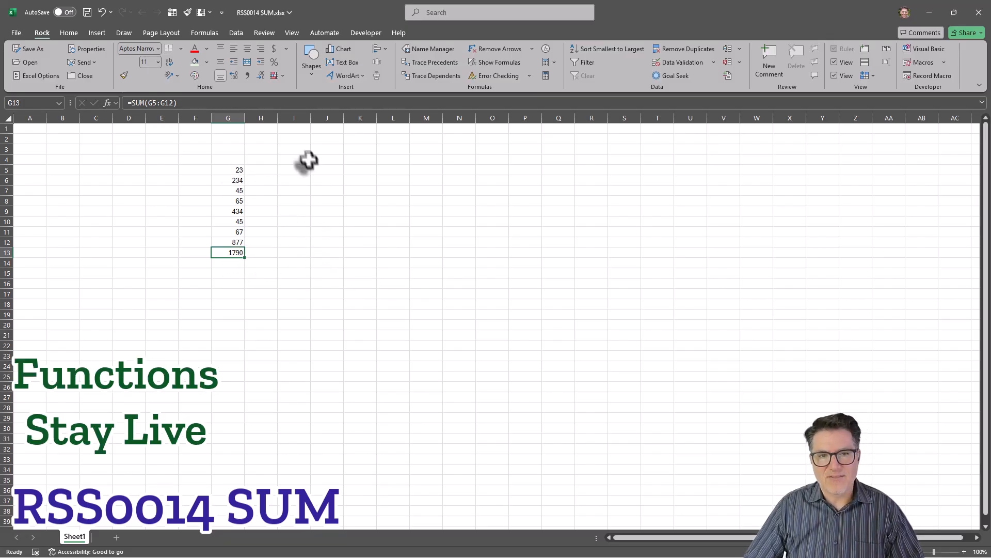
Change the value in cell G5 to 33 and compare that cell with the total in G13
key("ctrl+Up")
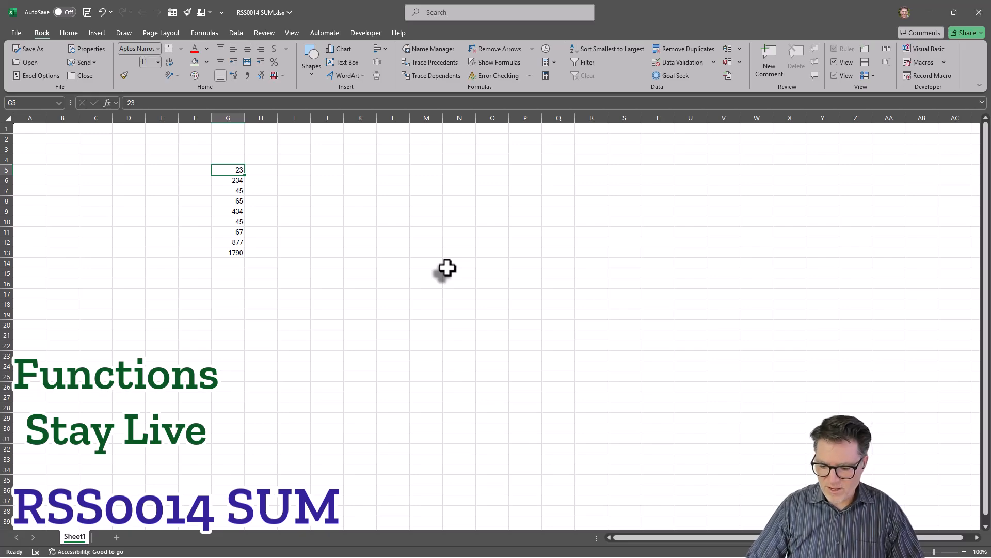
type("33")
key("Return")
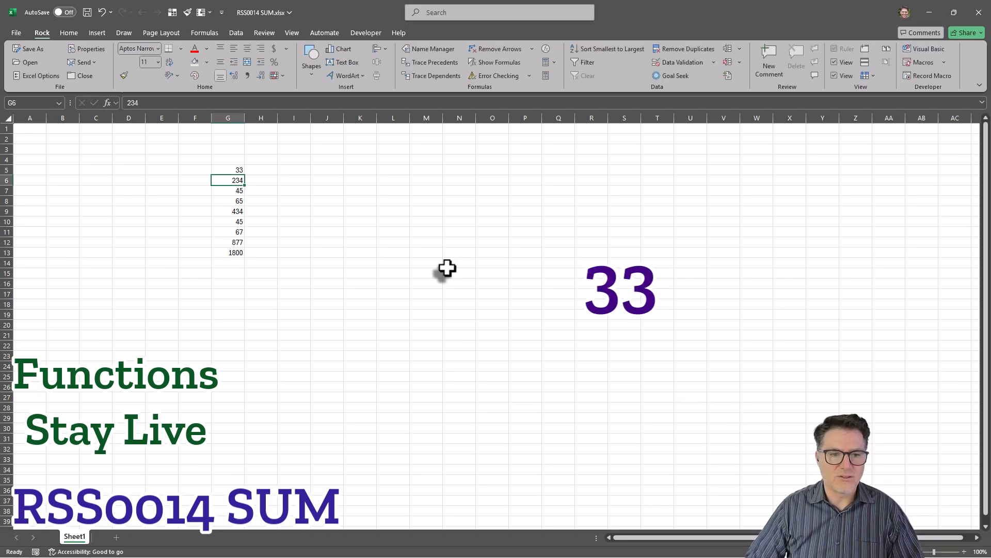
left_click(228, 168)
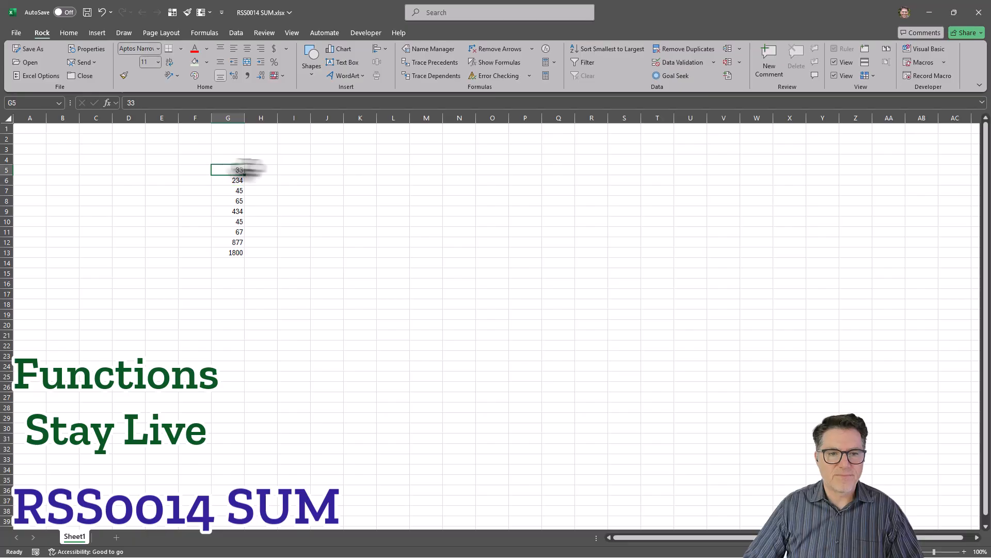
left_click(234, 254)
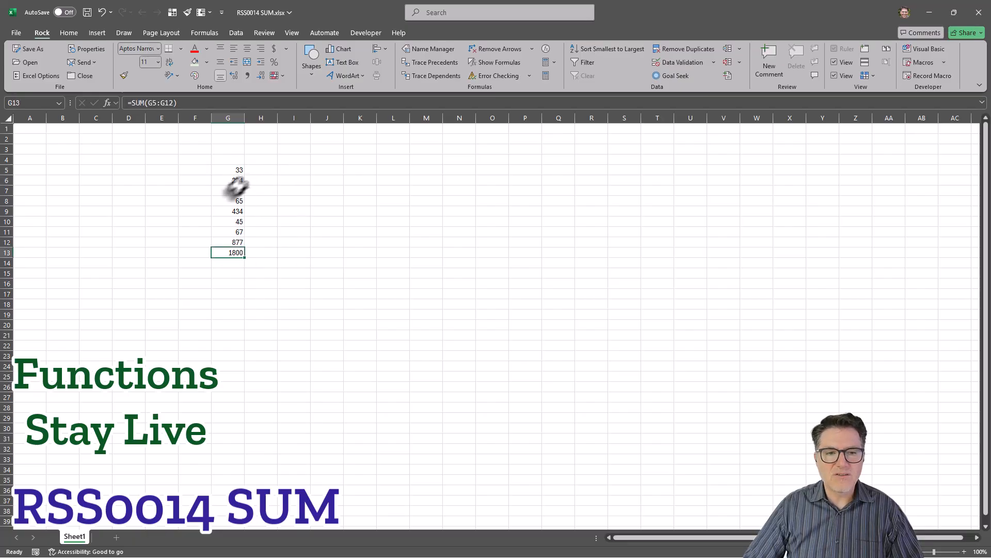
left_click(231, 170)
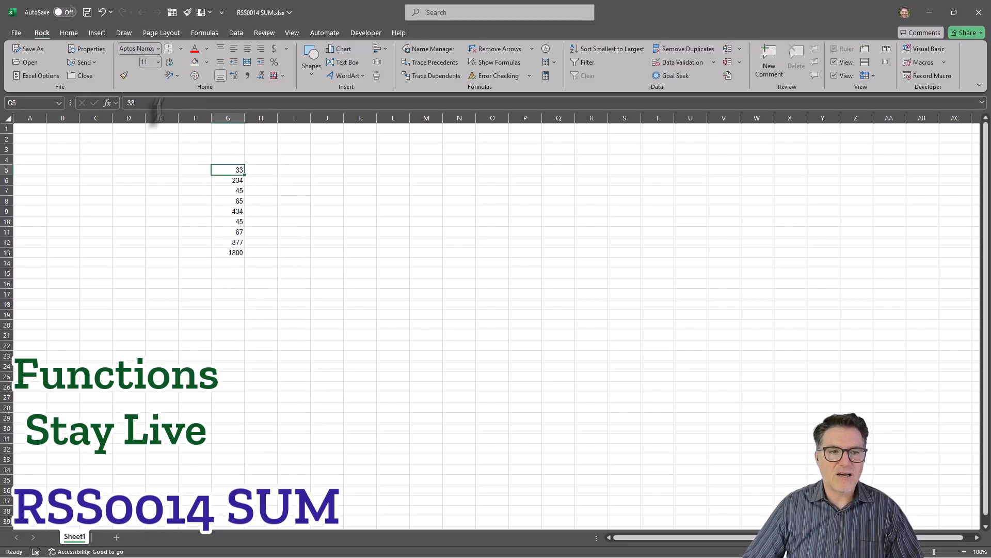
Change the value in cell G7 to 55
left_click(223, 190)
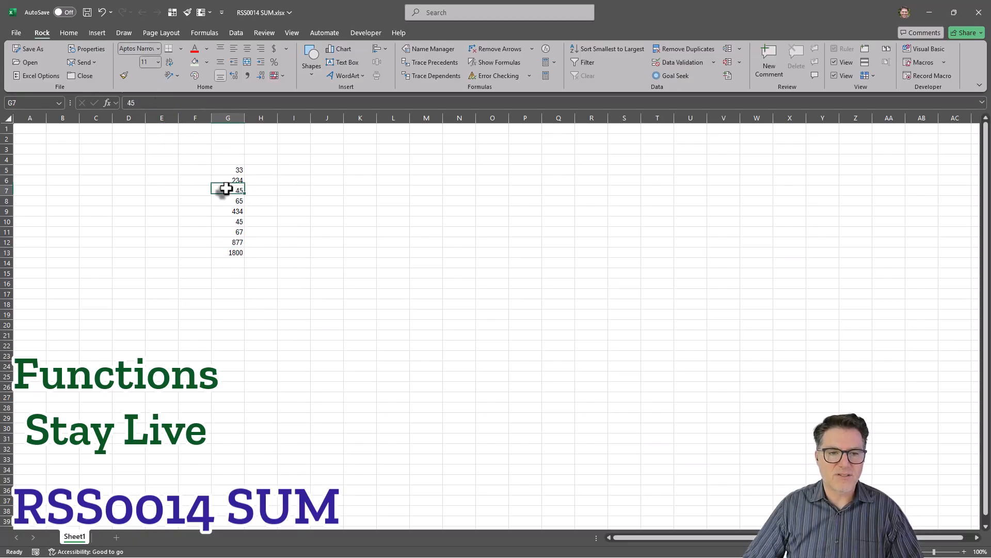
double_click(130, 103)
type("55")
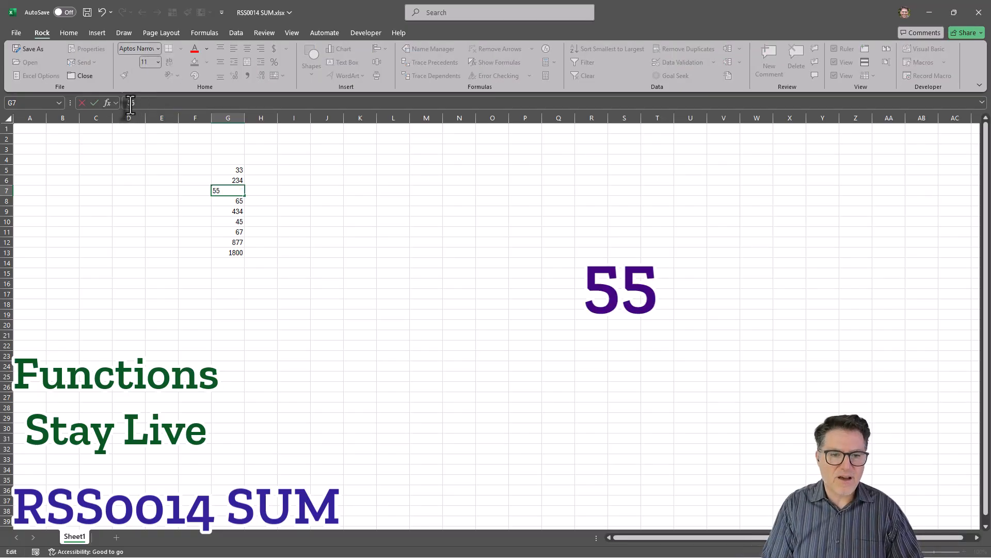
key("Return")
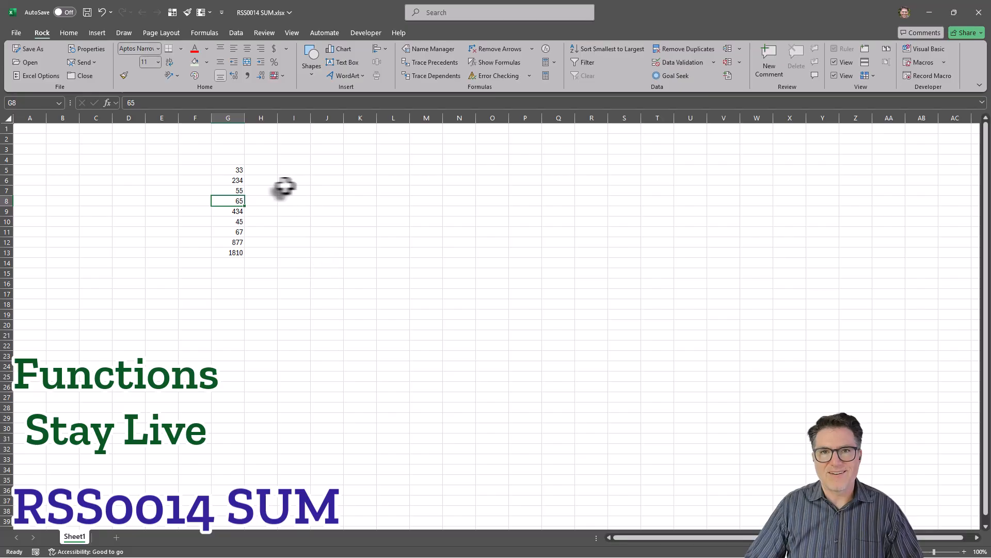
left_click(241, 182)
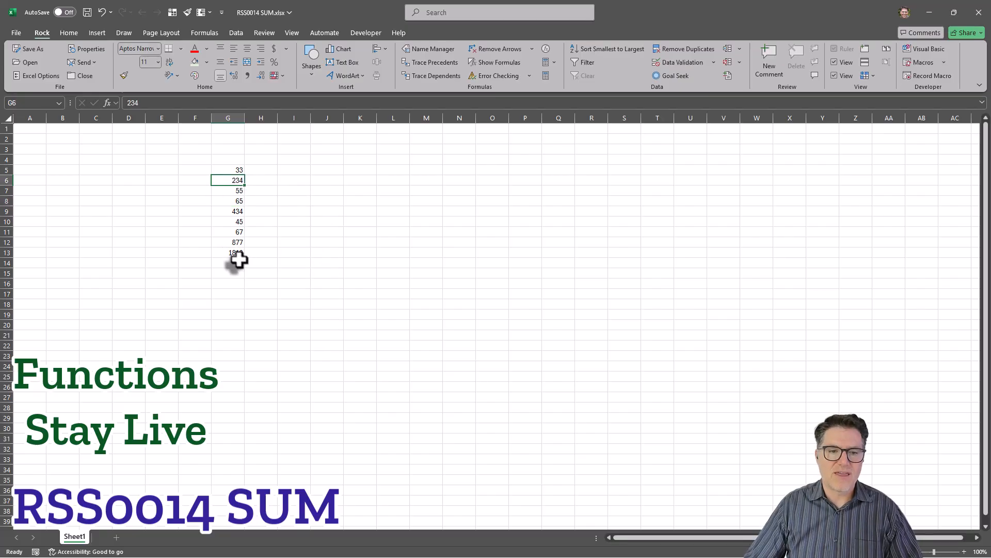
left_click(400, 223)
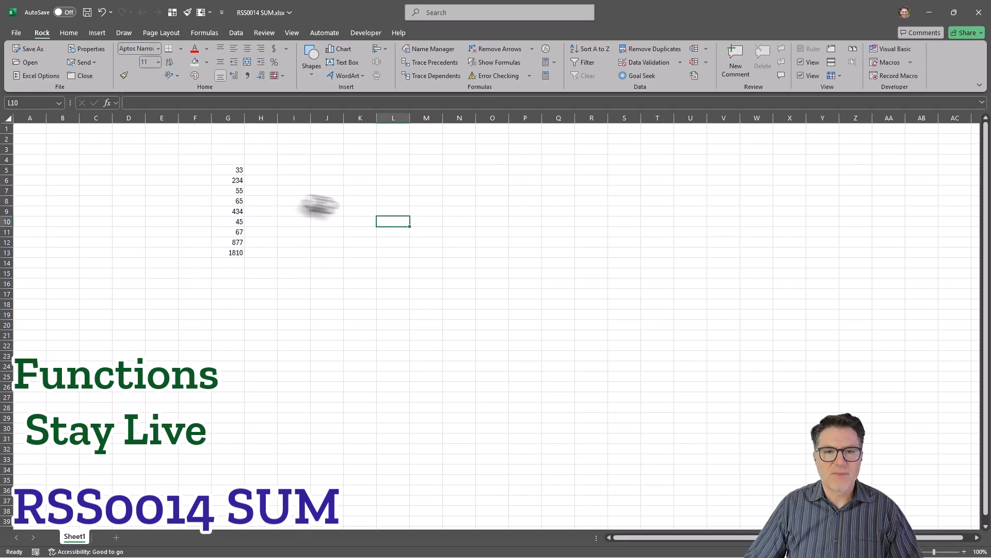
Trace the precedents of the SUM formula in G13 and remove the tracer arrows
left_click(227, 252)
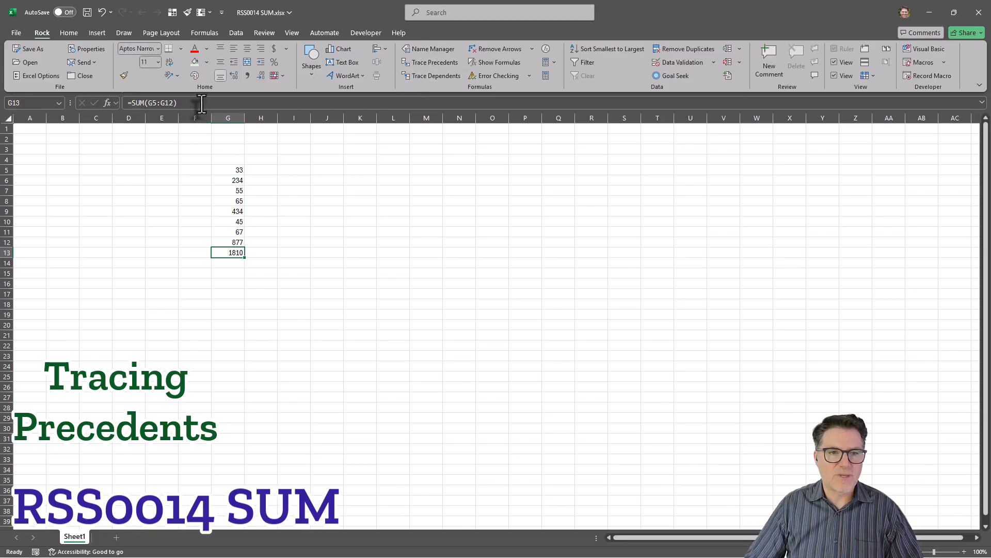
left_click(432, 63)
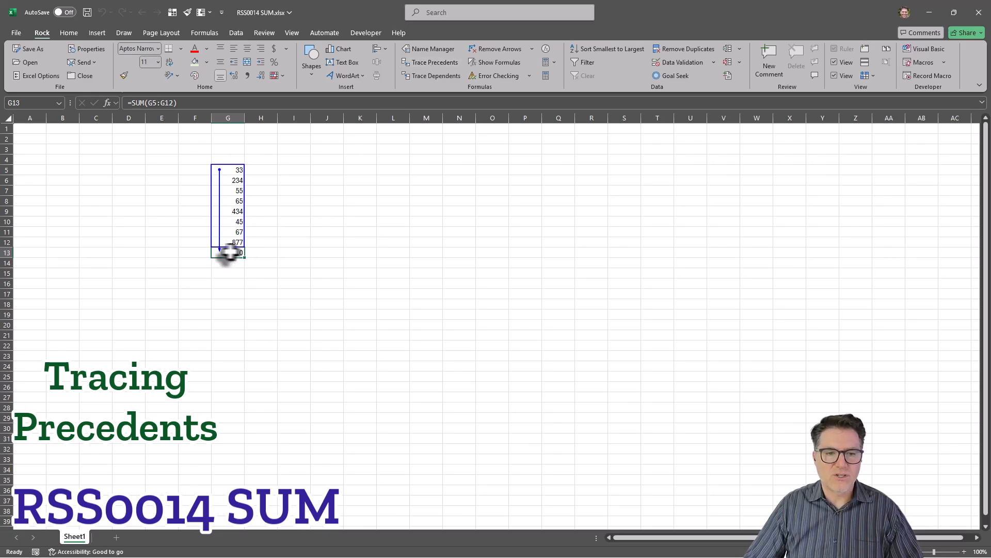
left_click(496, 48)
Move the SUM formula from G13 to M6 and add a second worksheet, returning to Sheet1
left_click_drag(222, 257, 423, 189)
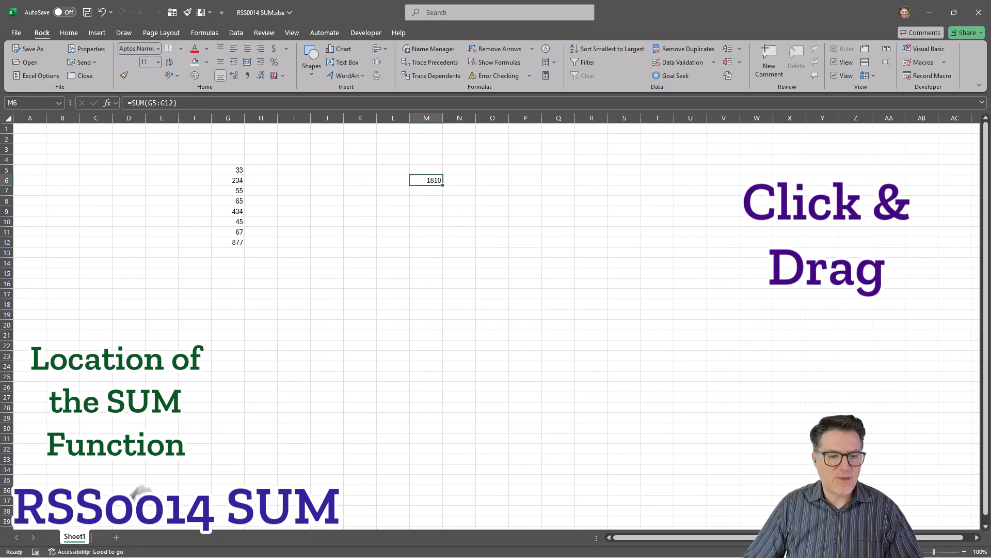
left_click(116, 537)
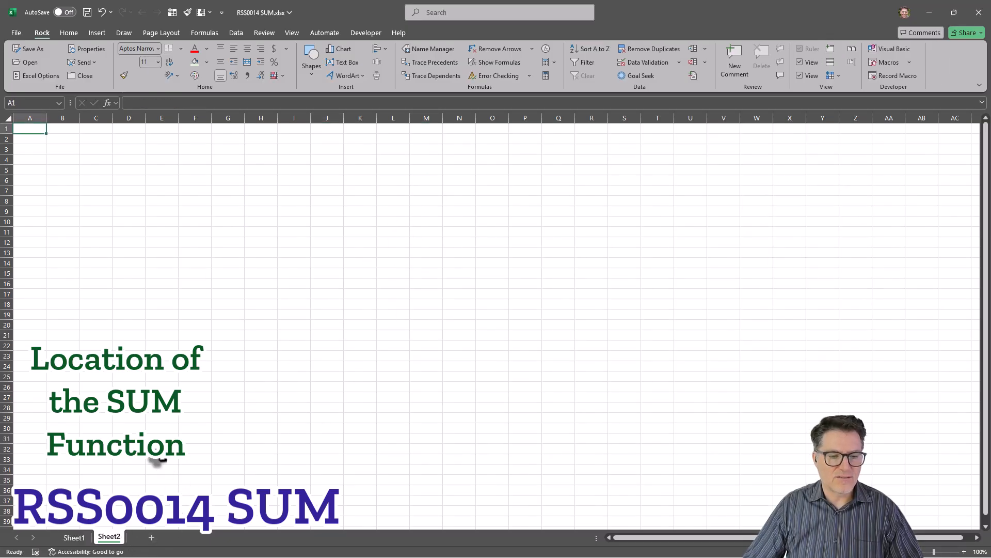
left_click(74, 536)
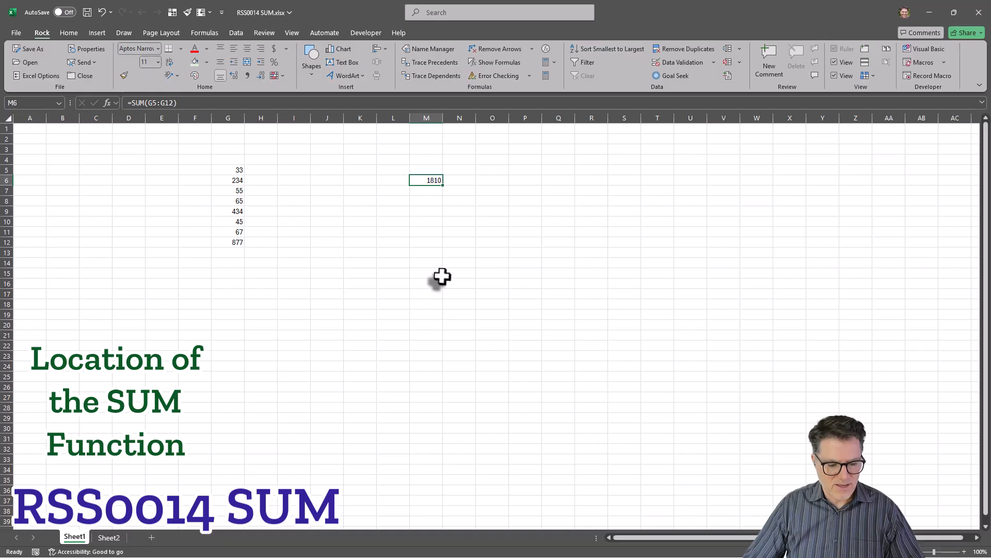
Cut the SUM formula from M6 on Sheet1 and paste it into cell J13 on Sheet2
key("ctrl+x")
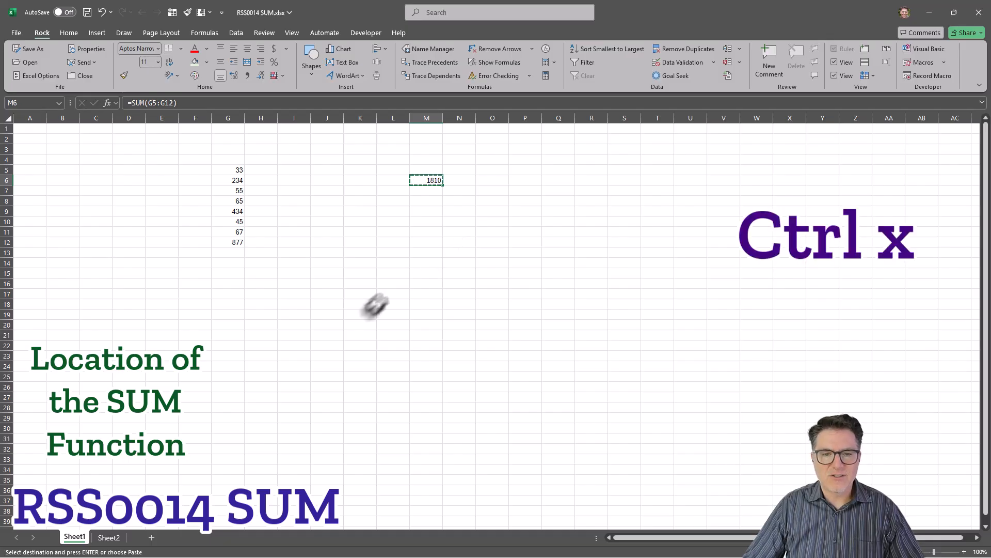
left_click(109, 537)
left_click(327, 252)
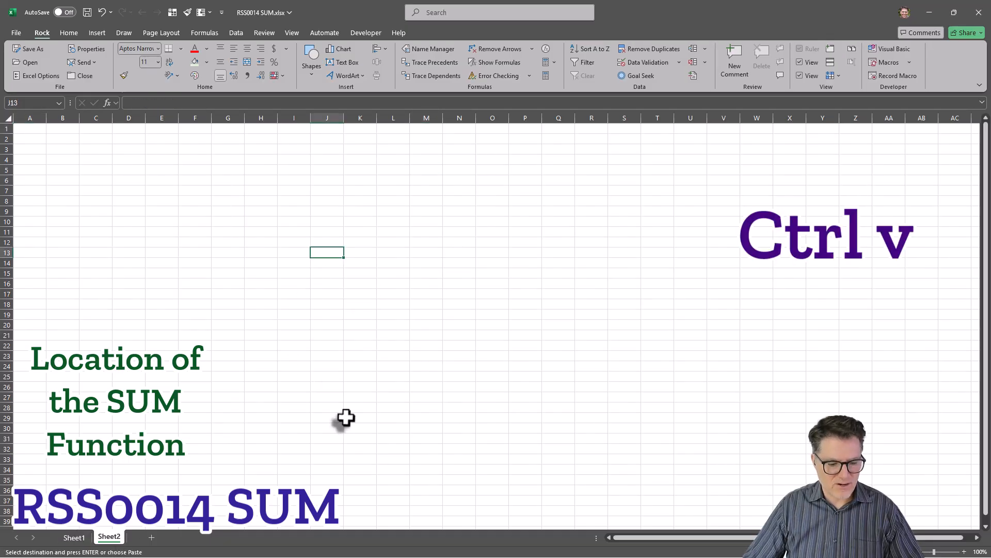
key("ctrl+v")
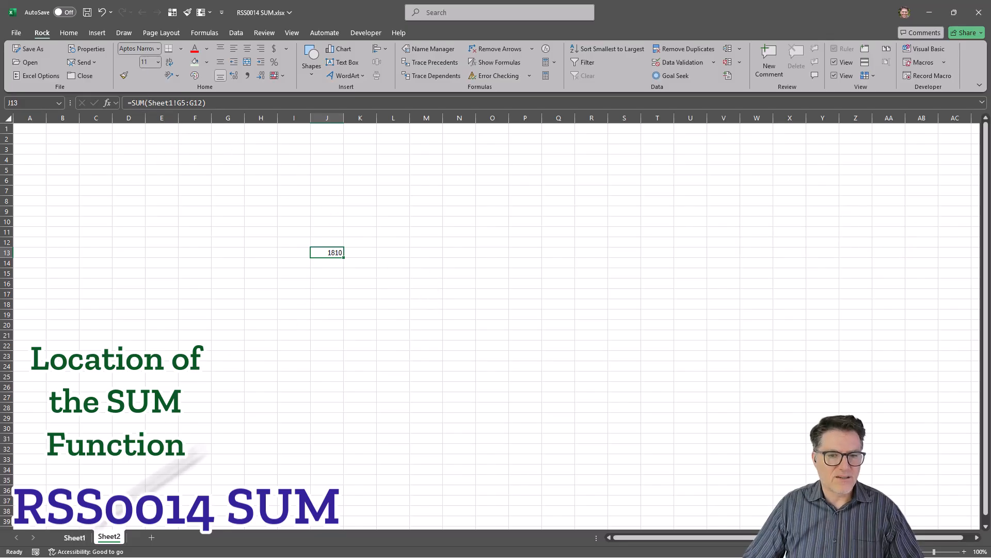
Change the value in cell G11 on Sheet1 to 2000
left_click(418, 274)
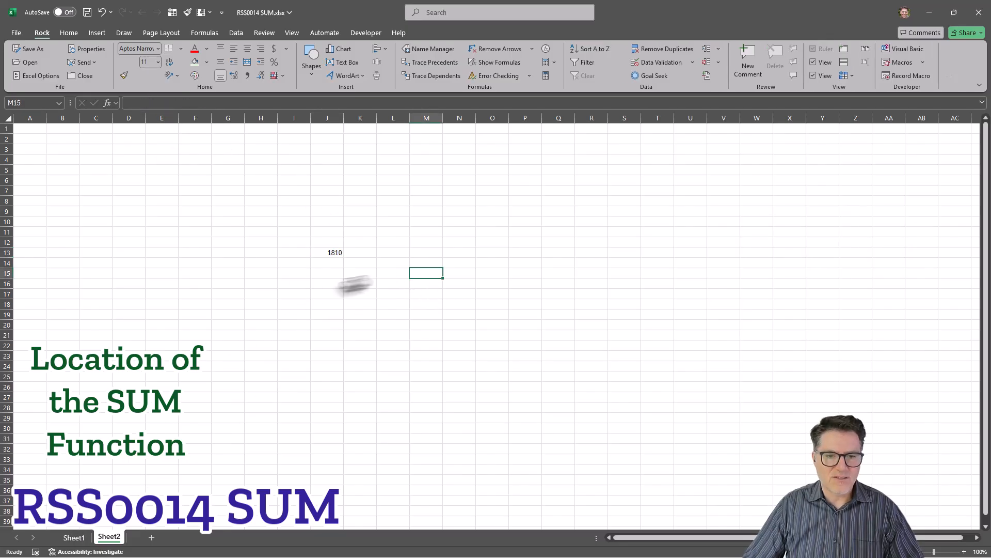
left_click(72, 539)
left_click(227, 231)
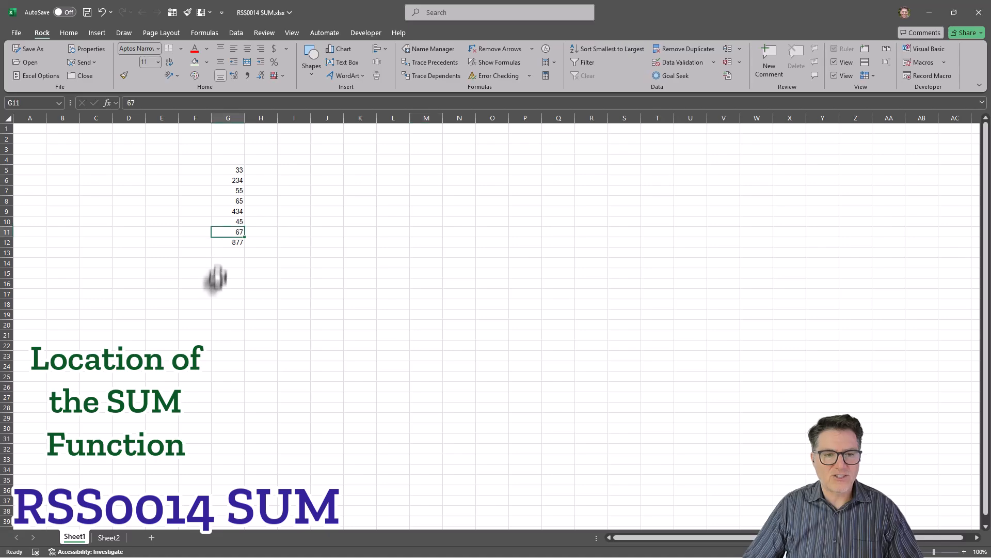
type("2000")
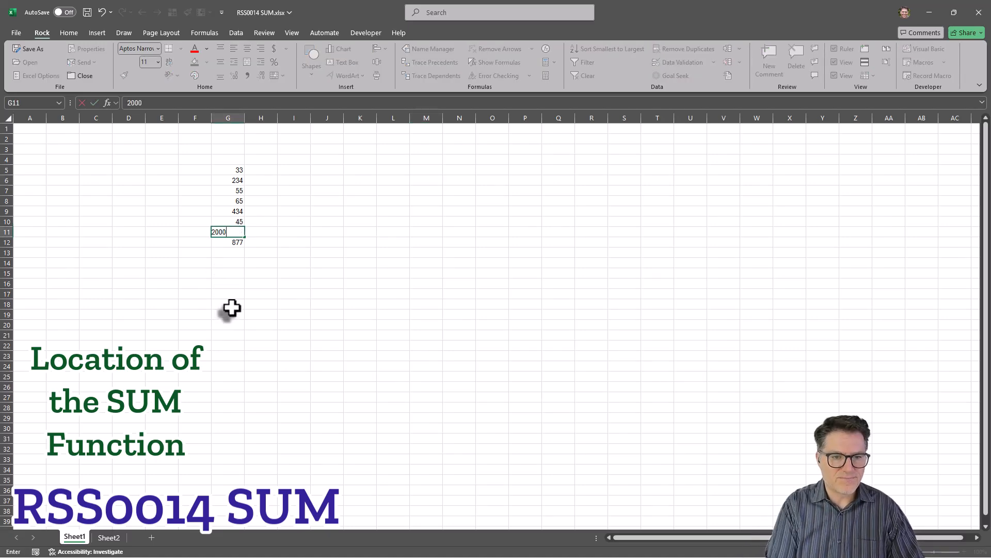
key("Return")
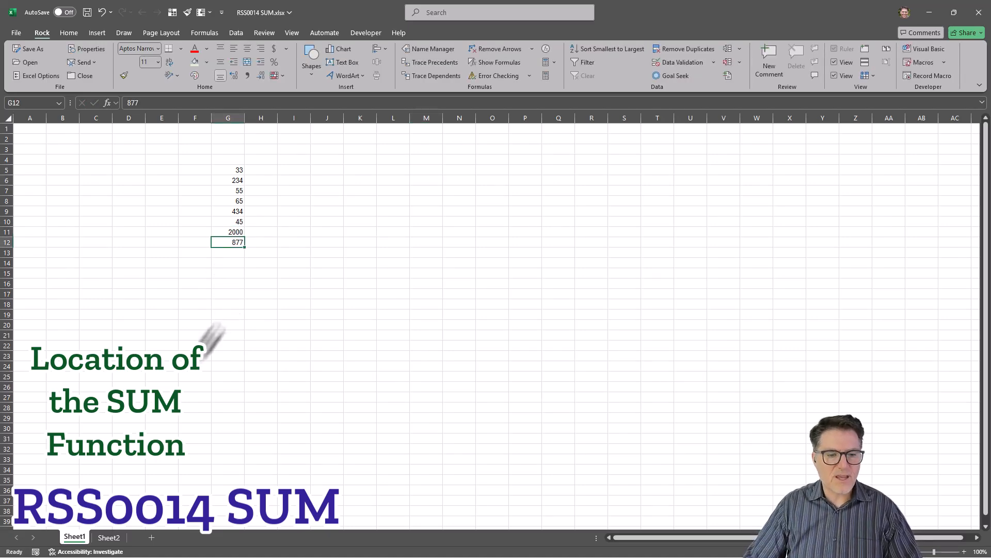
Check the result and formula of the SUM cell J13 on Sheet2
left_click(106, 537)
left_click(322, 254)
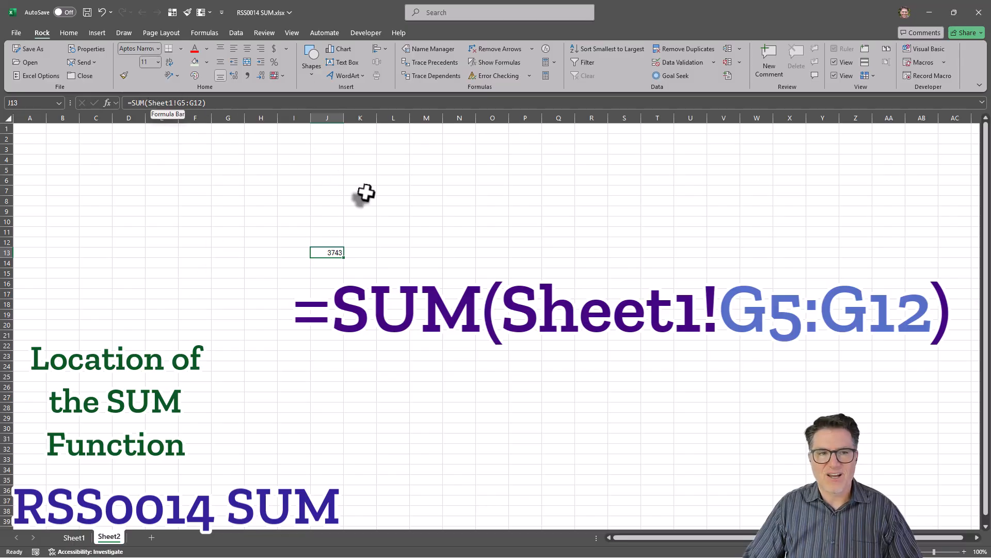
key("Right")
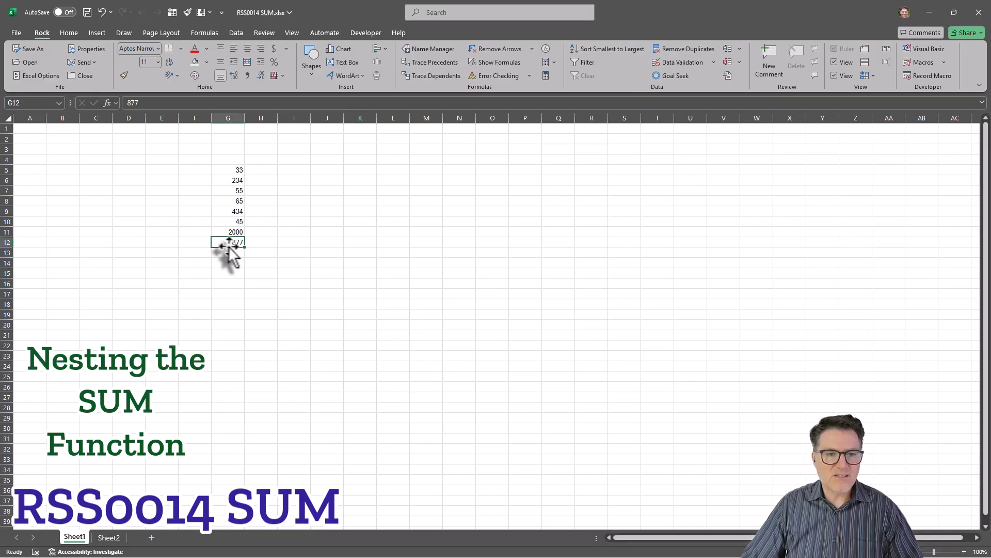
Copy the numbers in G5:G12 on Sheet1 and paste them starting at L6 and again at J16
left_click(239, 283)
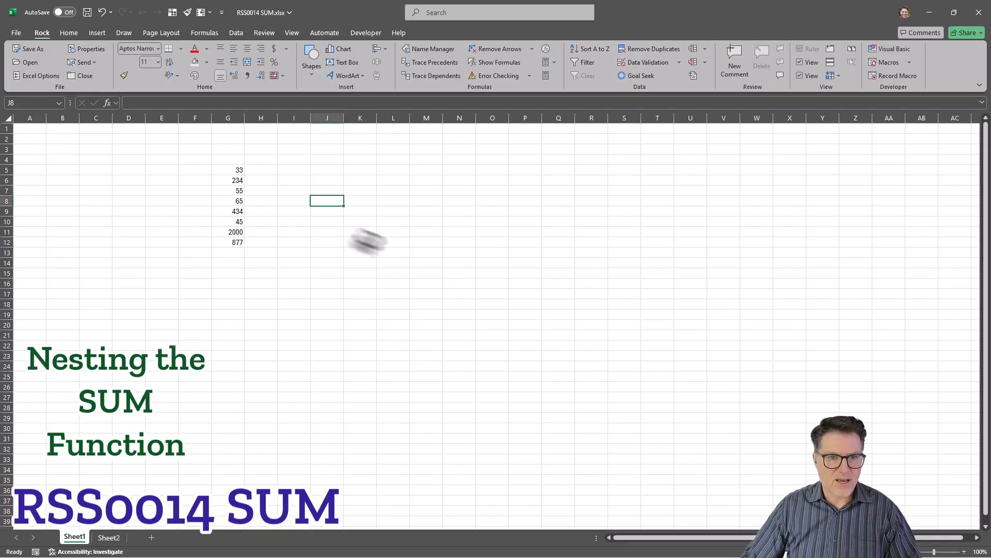
left_click_drag(233, 171, 223, 240)
key("ctrl+c")
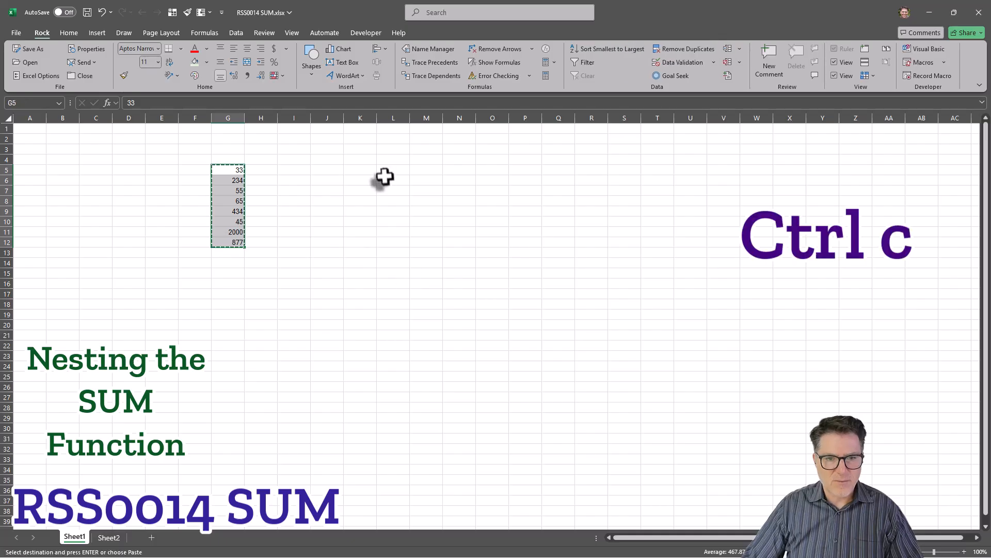
left_click(385, 179)
key("ctrl+v")
left_click(317, 284)
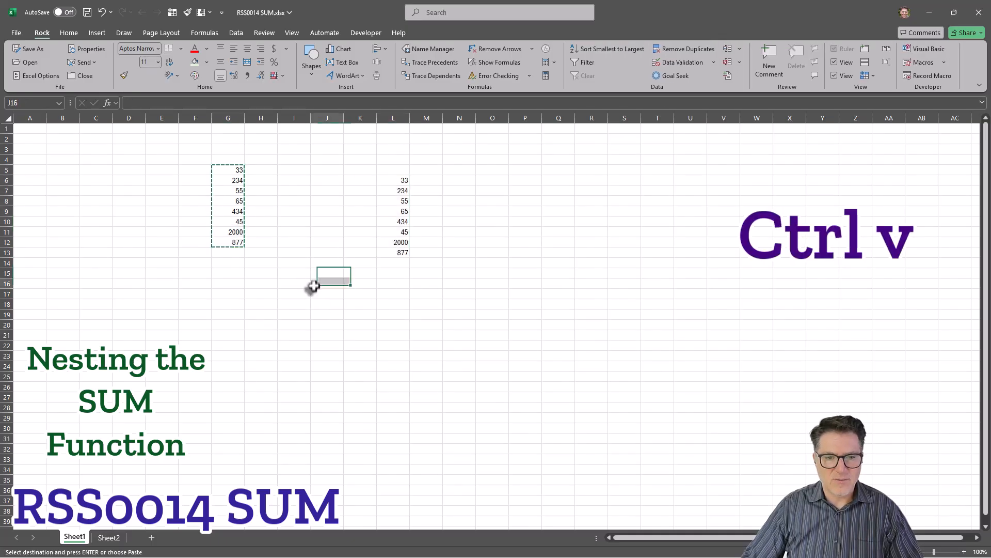
key("ctrl+v")
Enter the formula =SUM(G5:G12,L6:L13,J16:J23) in cell Q21 to total all three number blocks
left_click(578, 262)
left_click(563, 336)
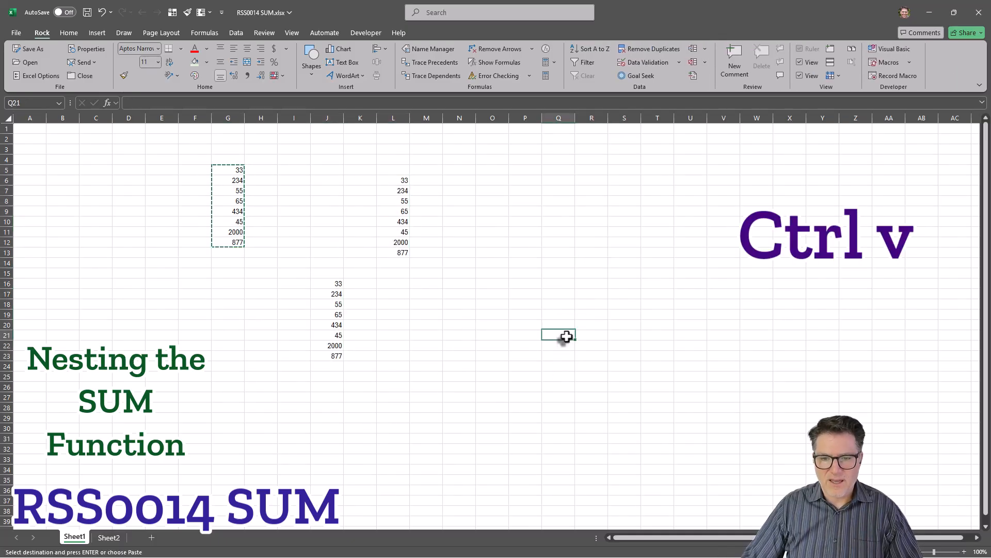
type("=su")
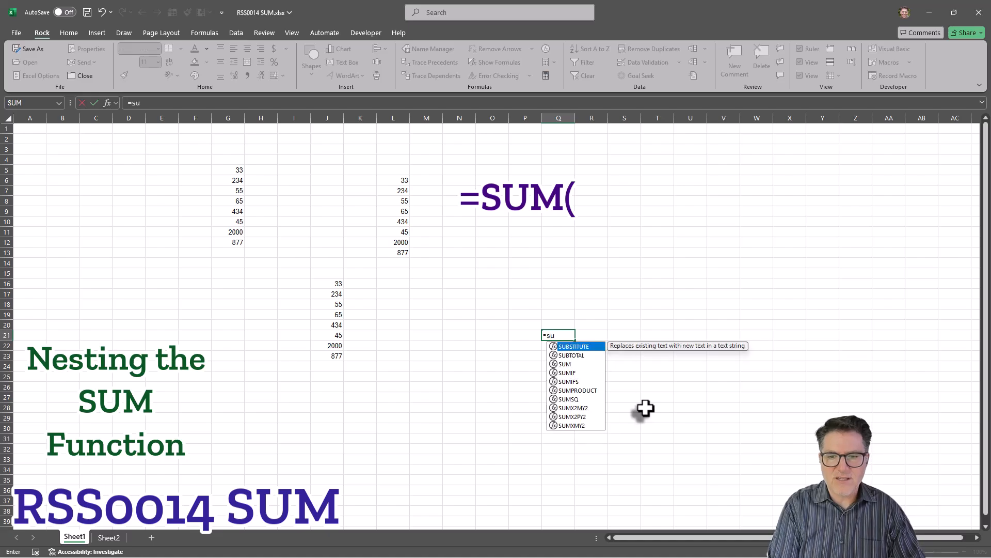
type("m")
key("Tab")
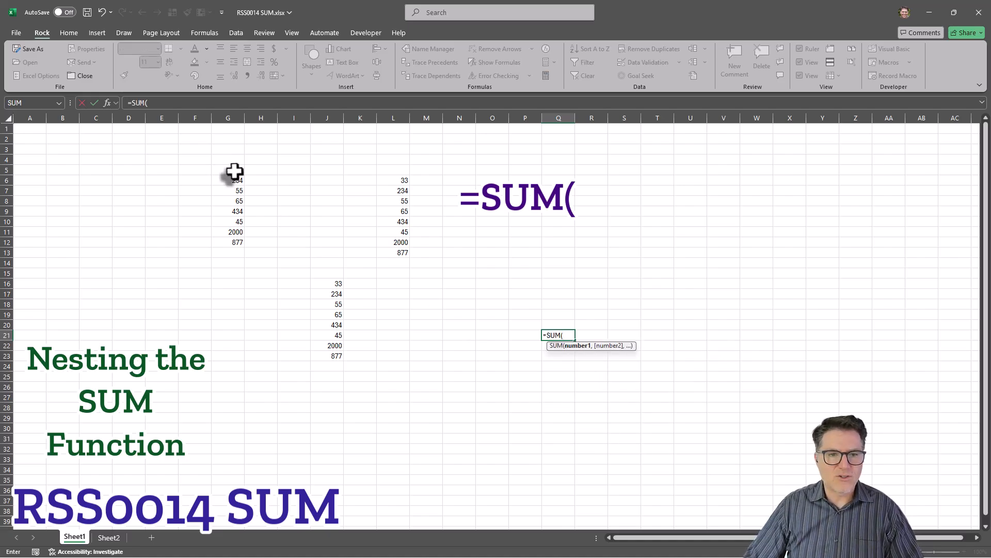
left_click_drag(235, 171, 227, 239)
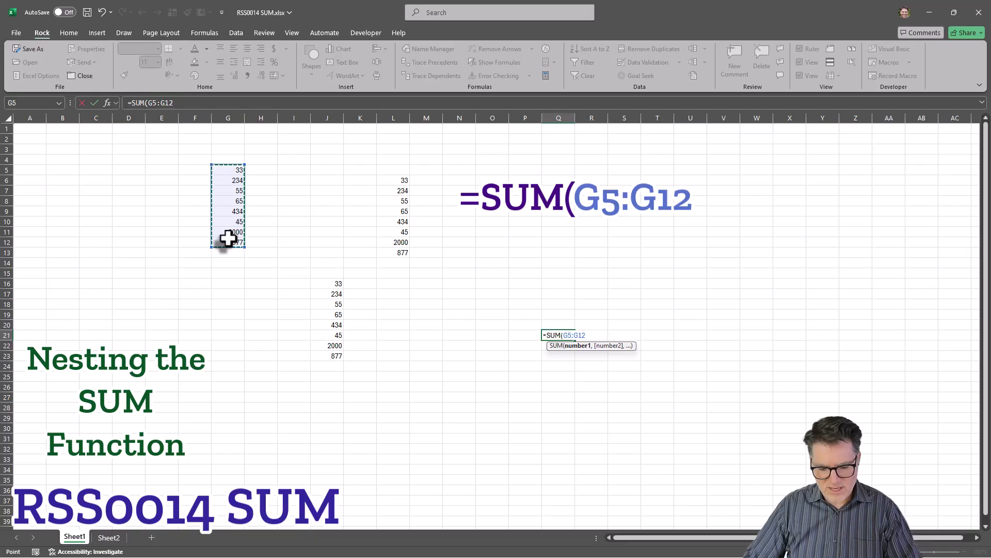
type(",")
left_click_drag(403, 180, 397, 250)
type(",")
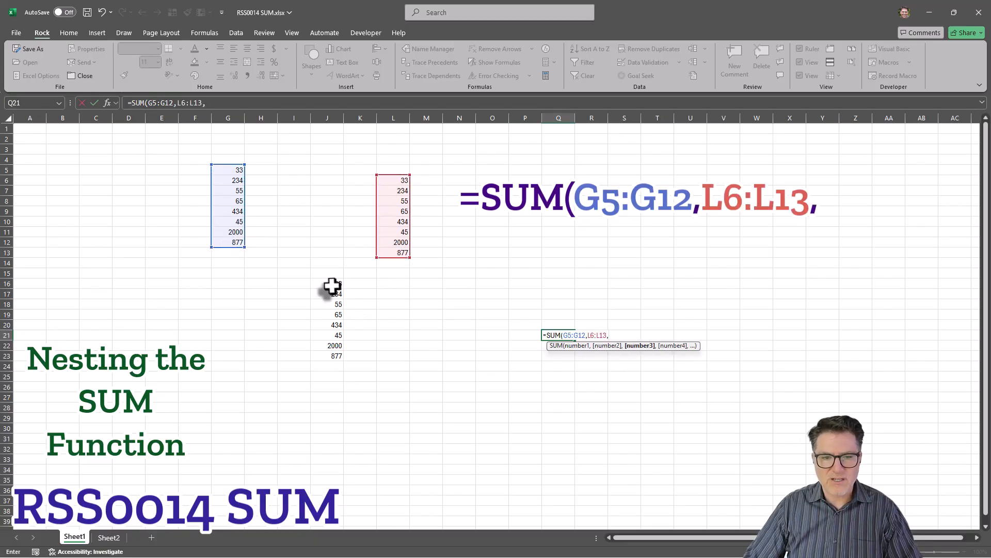
left_click_drag(329, 286, 331, 355)
type(")")
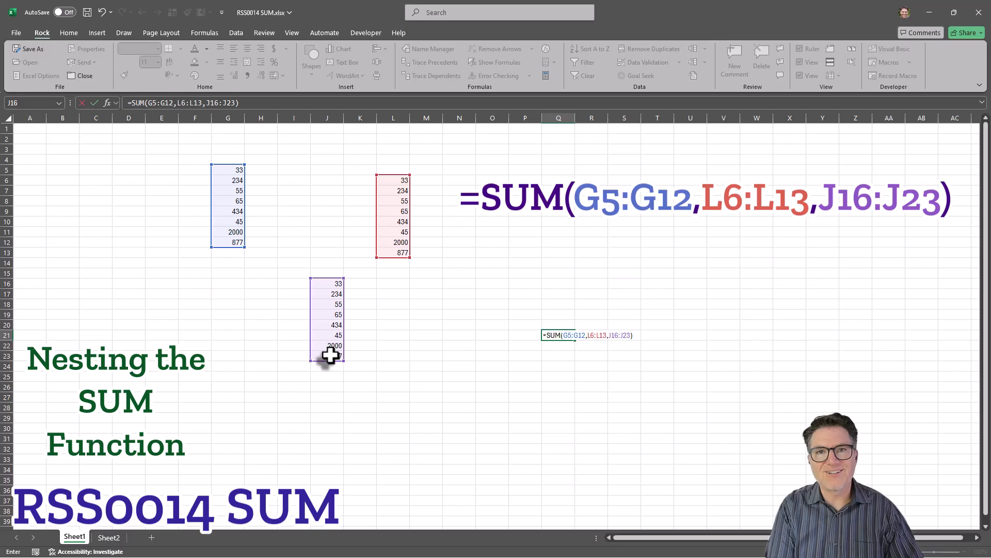
key("Return")
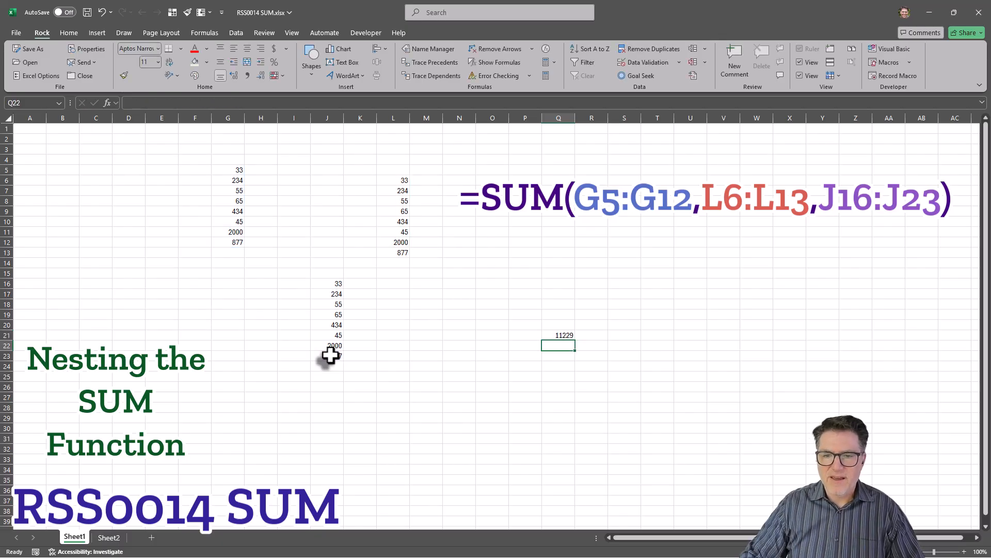
Trace the precedents of the SUM formula in Q21 and remove the tracer arrows
left_click(548, 335)
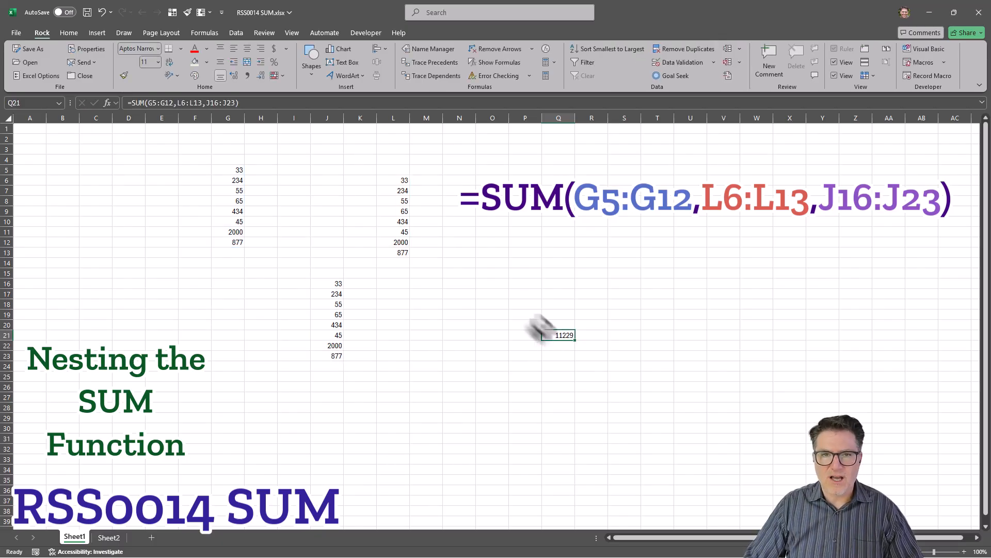
left_click(440, 61)
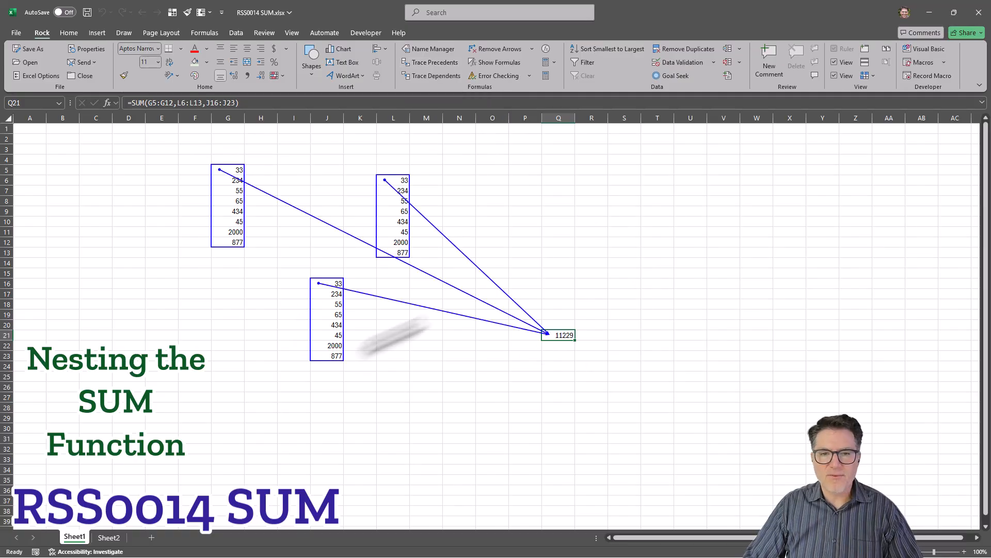
left_click(597, 340)
left_click(592, 232)
left_click(591, 201)
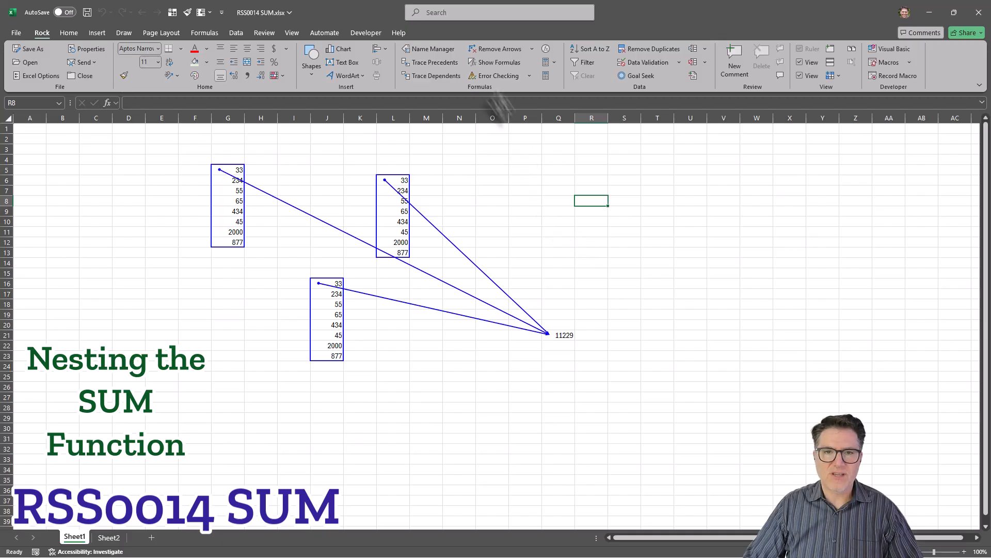
left_click(491, 49)
Enter the formula =SUM(Q21,L6,10) in cell R8, combining the existing total, a single cell and a constant
type("=su")
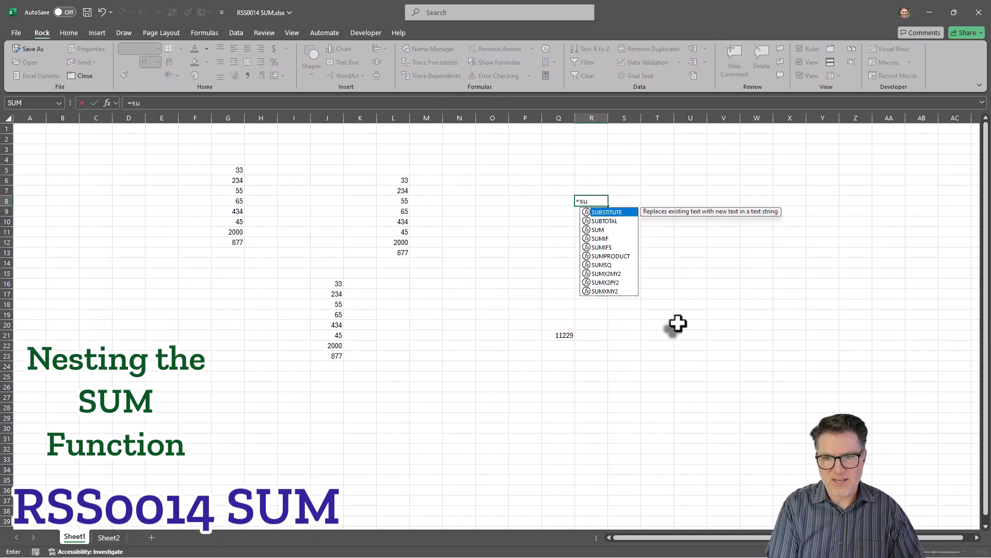
type("m")
key("Tab")
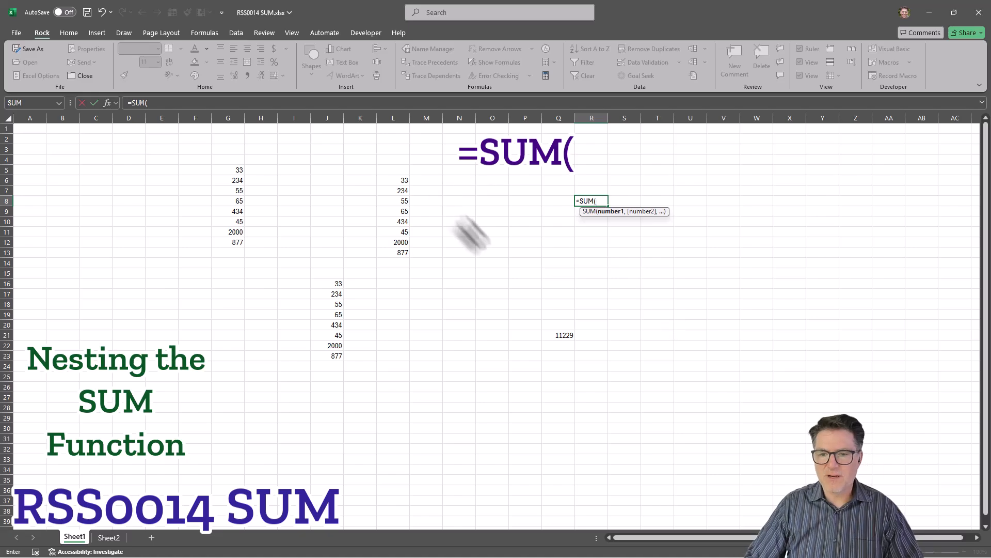
left_click(557, 336)
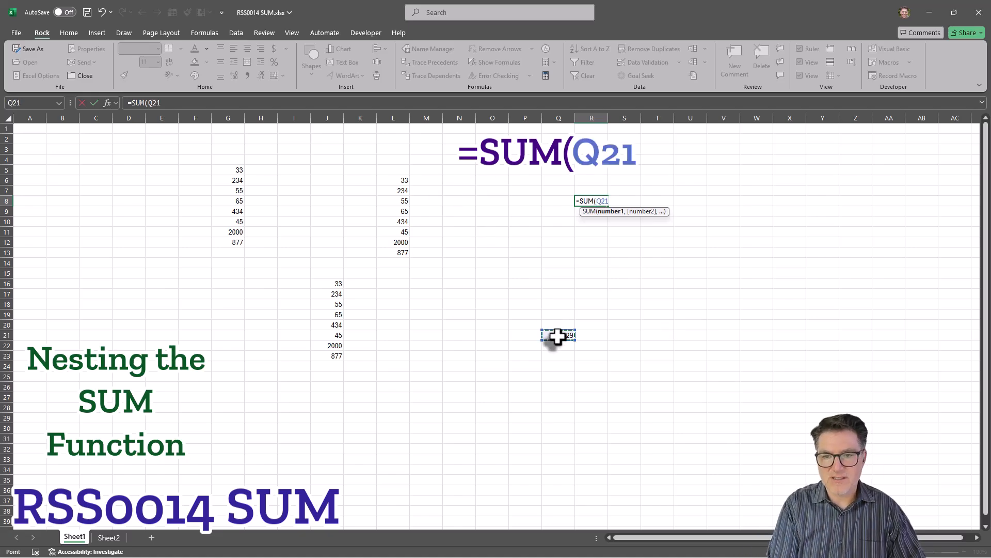
type(")")
key("BackSpace")
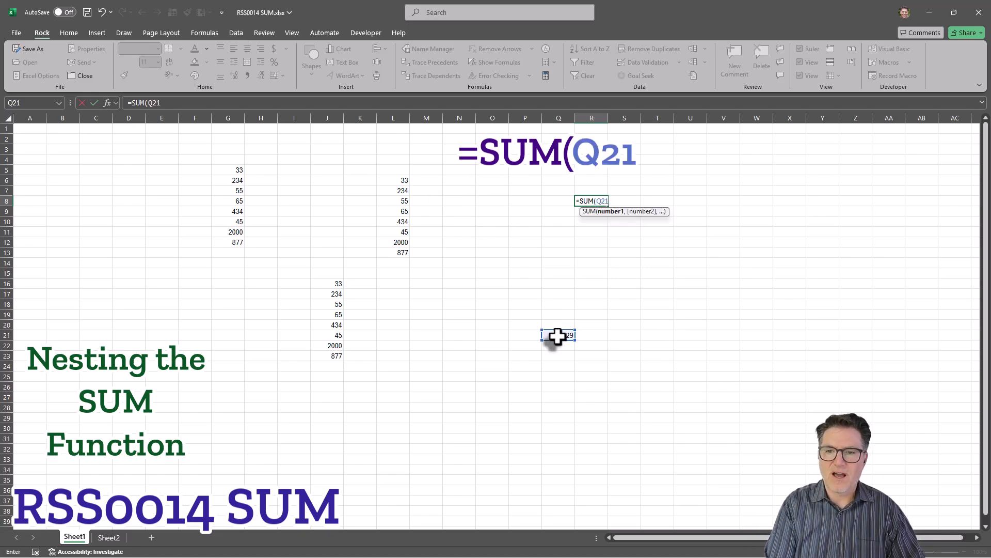
type(",")
left_click(392, 180)
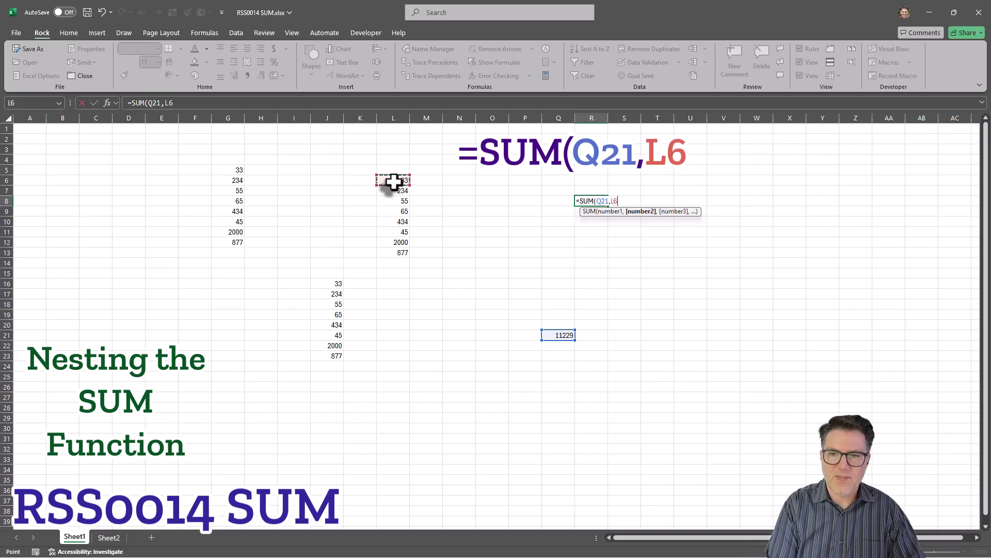
type(",")
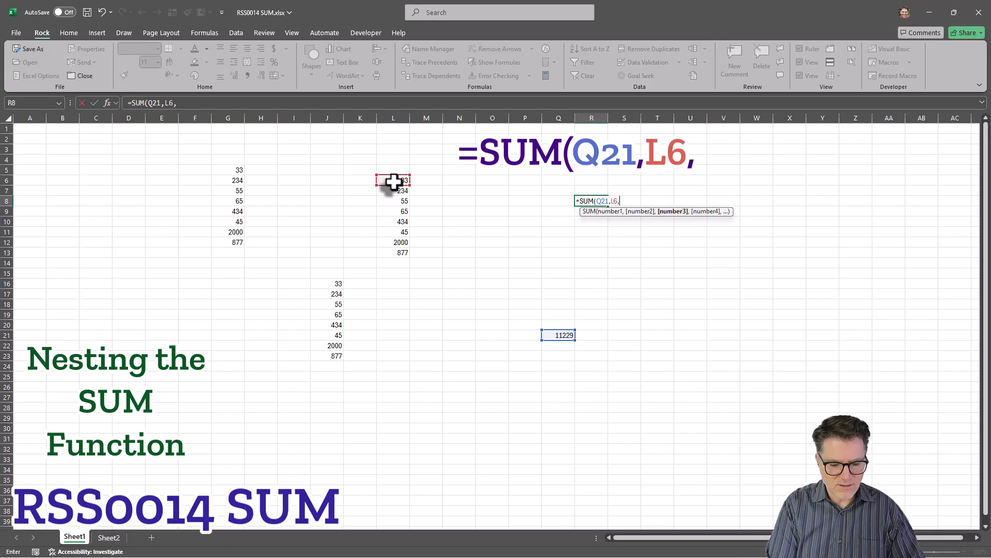
type("10")
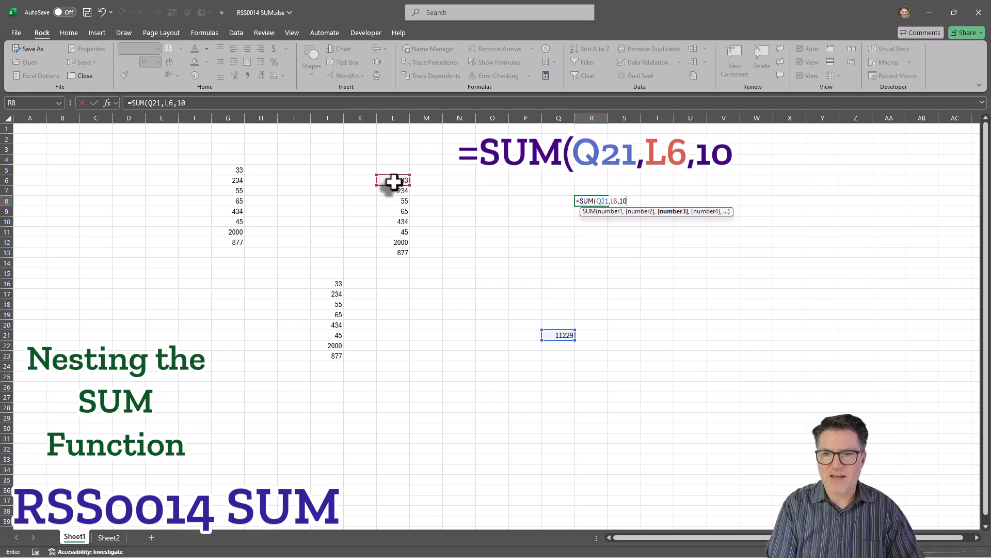
type(")")
key("Return")
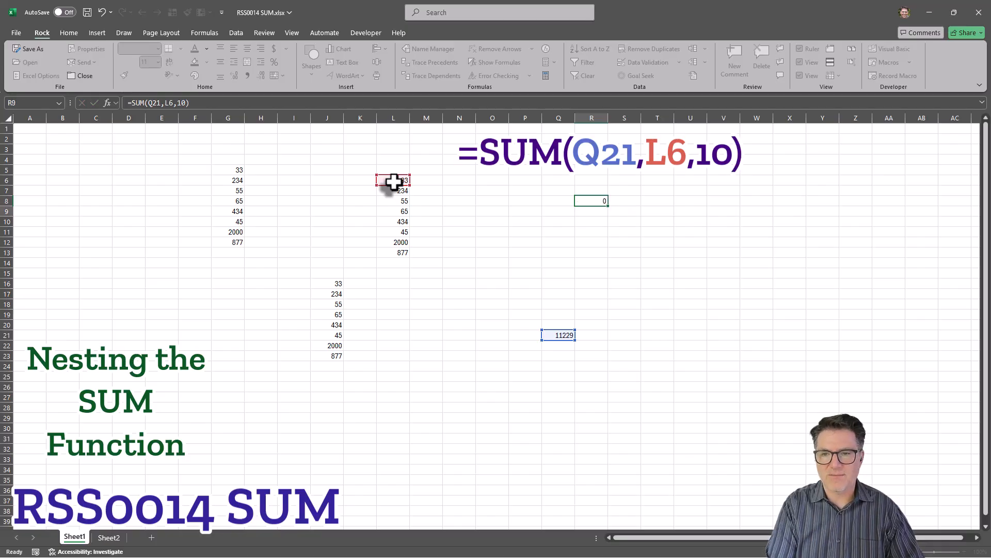
Trace the precedents of the formulas in R8 and Q21 together, and clear all tracer arrows
left_click(591, 201)
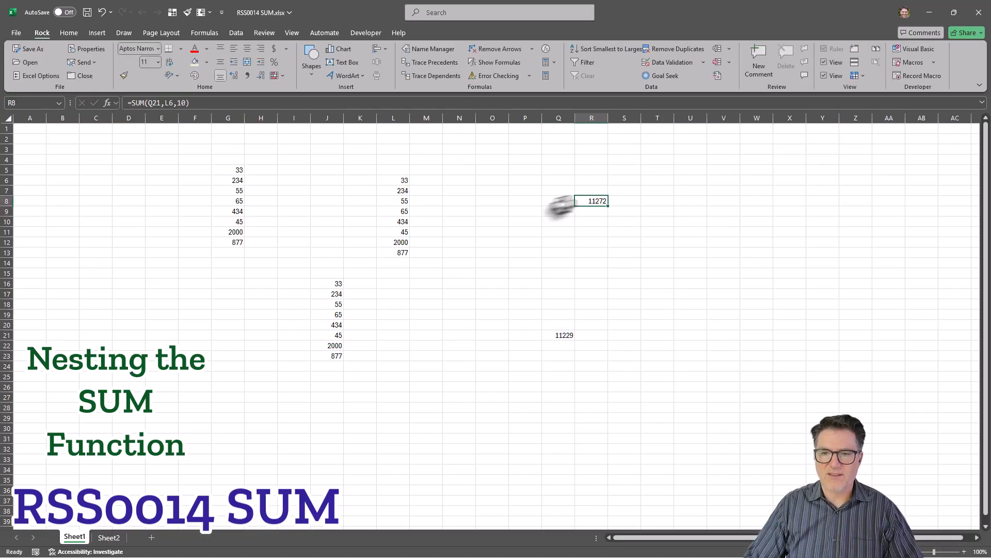
left_click(437, 62)
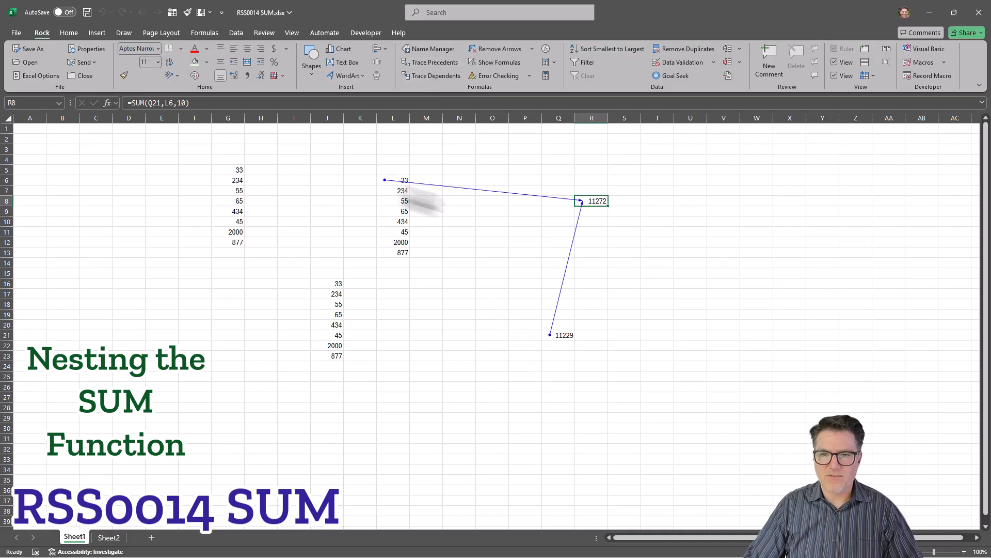
left_click(559, 335)
left_click(447, 62)
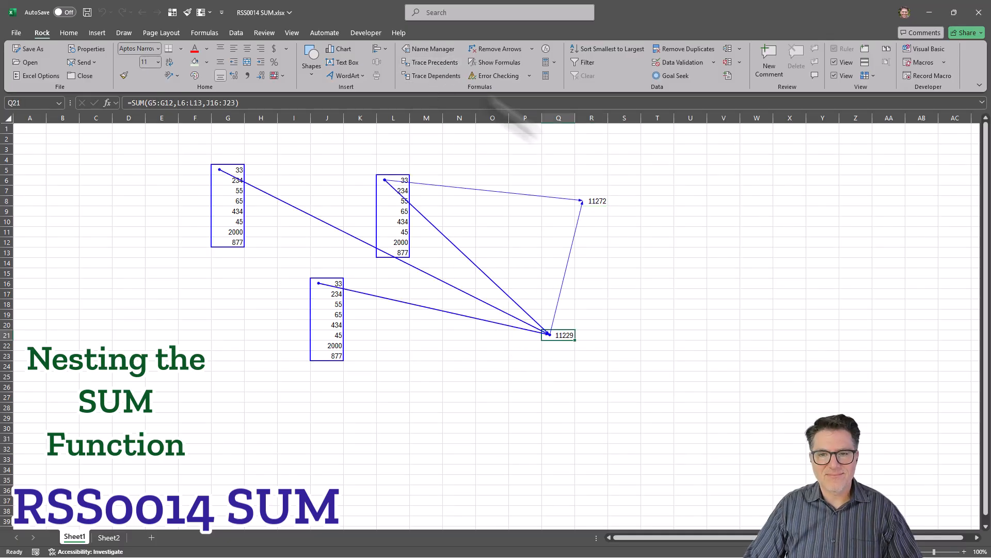
left_click(502, 49)
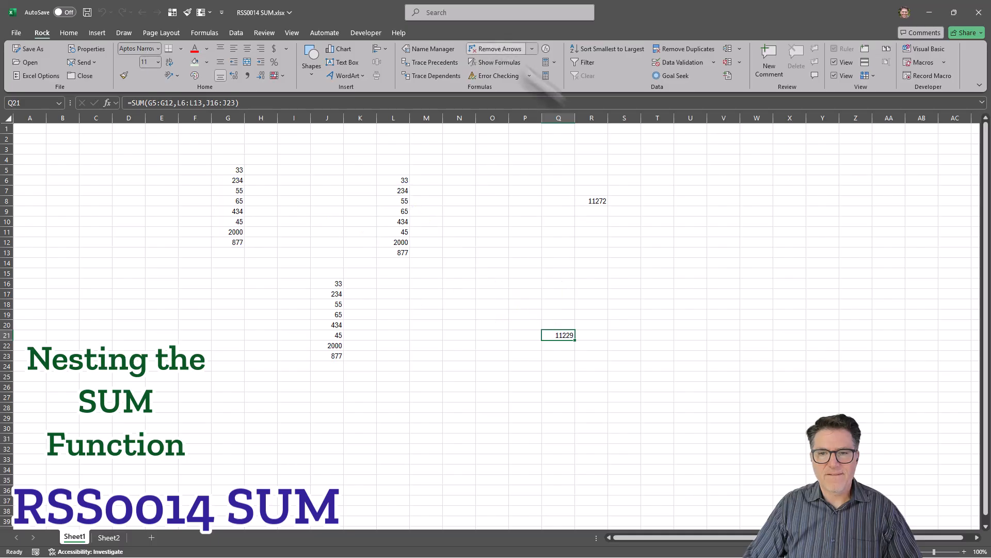
Extend the SUM formula in R8 with the range G5:G12, making it =SUM(Q21,L6,10,G5:G12)
left_click(592, 201)
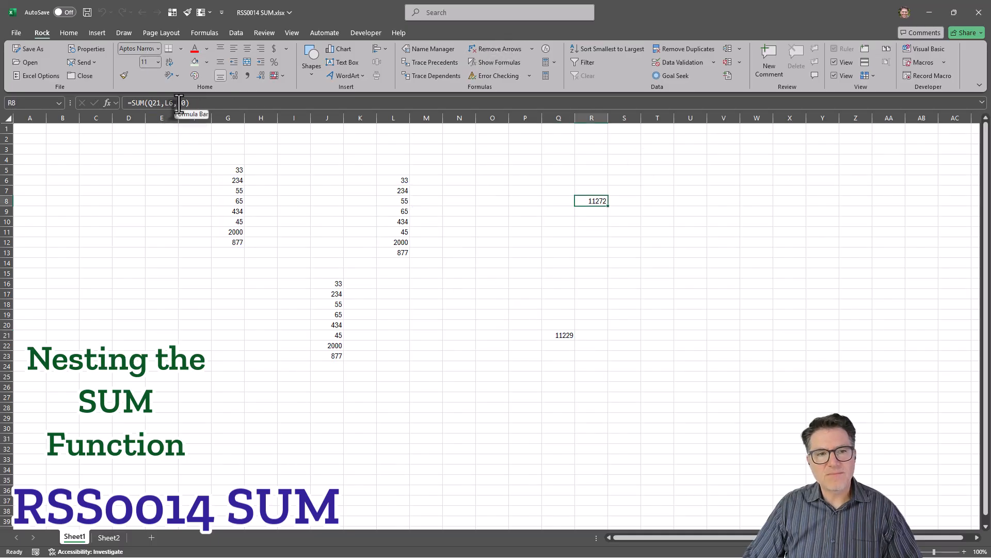
left_click(178, 102)
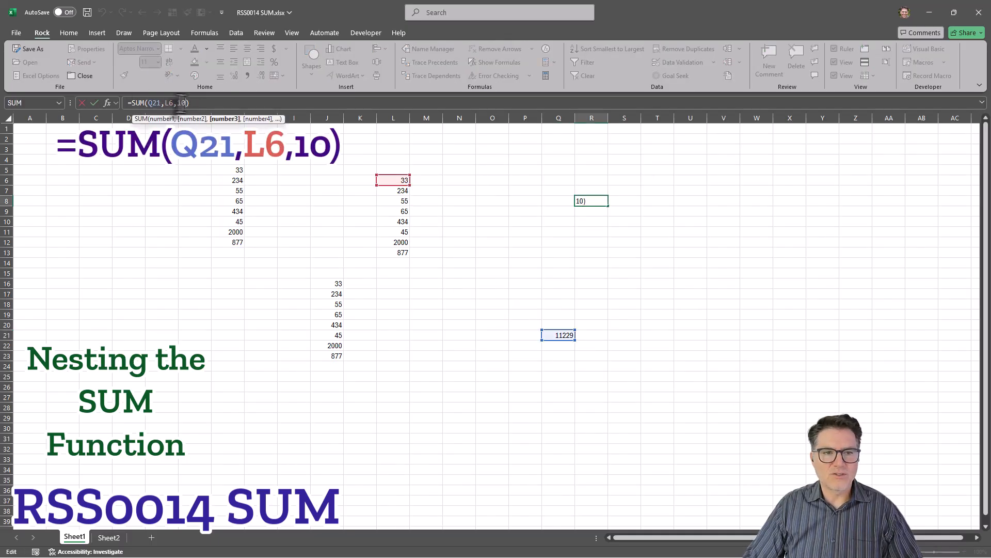
type(",")
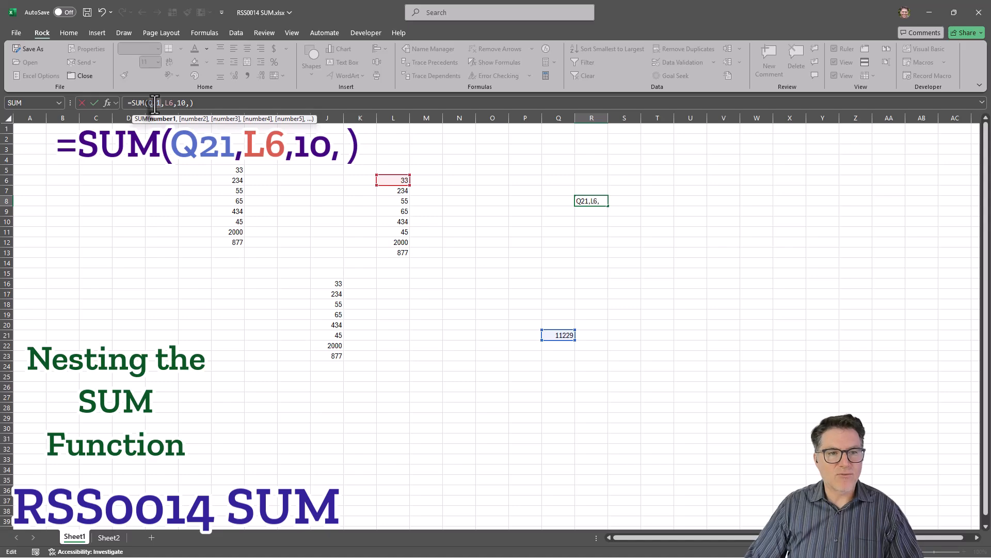
left_click(189, 104)
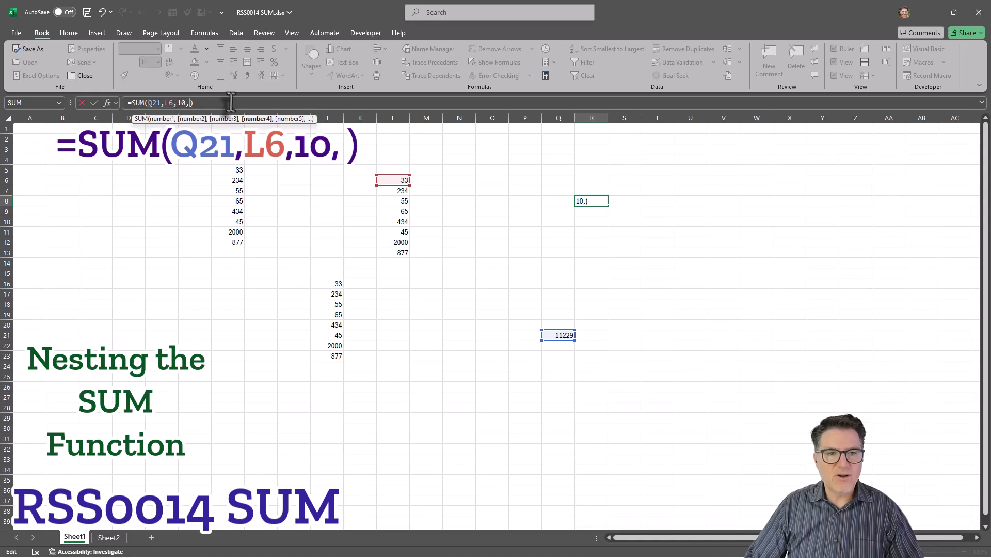
left_click_drag(228, 170, 221, 242)
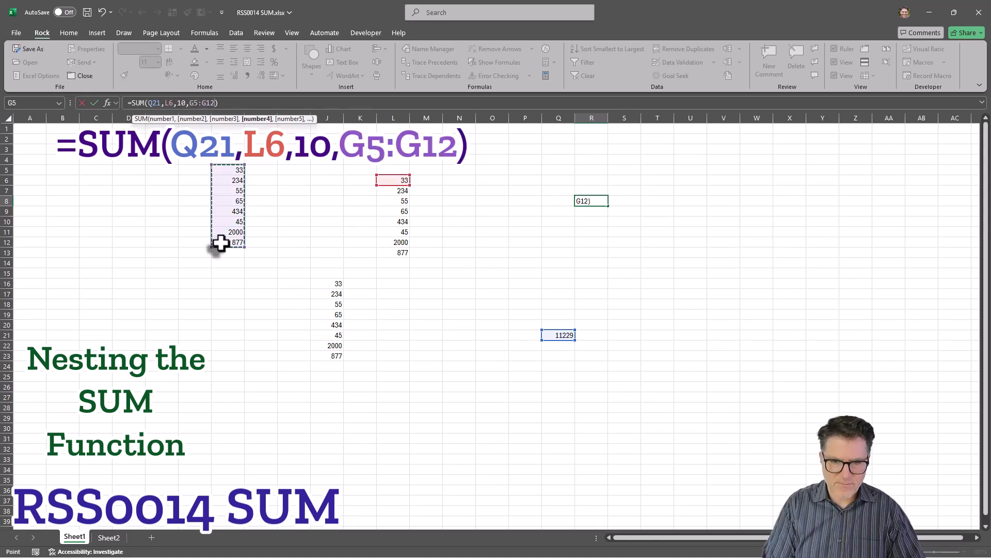
key("ctrl+Return")
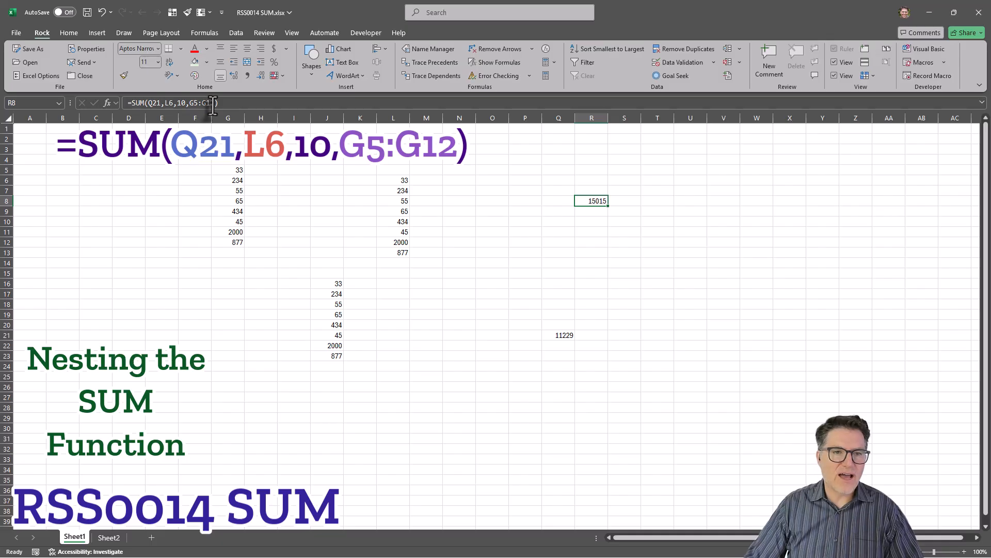
Add a nested SUM(J16:J23) as the last argument of the R8 formula, and check its inner and outer parenthesis pairs
left_click(212, 103)
type(",SUM(")
left_click_drag(330, 284, 325, 356)
type(")")
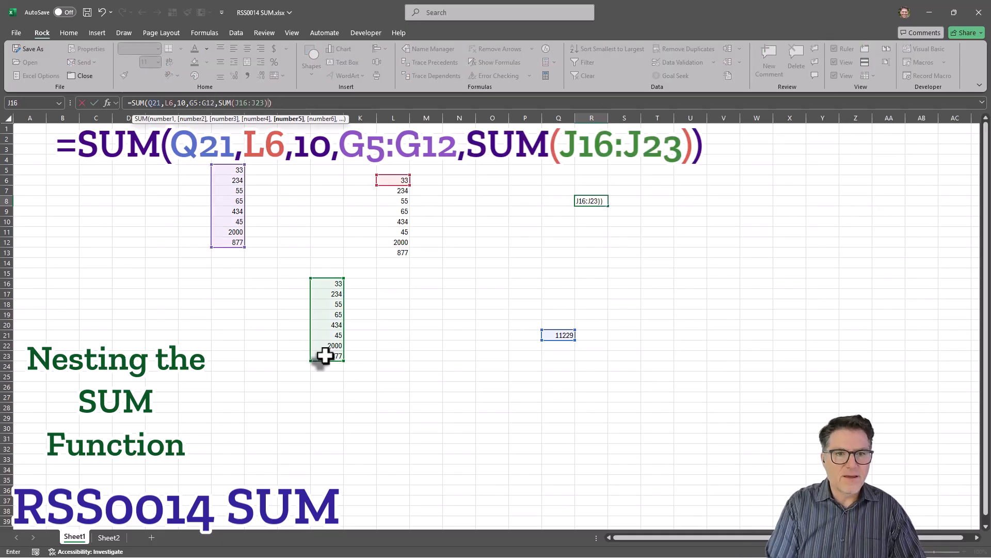
left_click(259, 103)
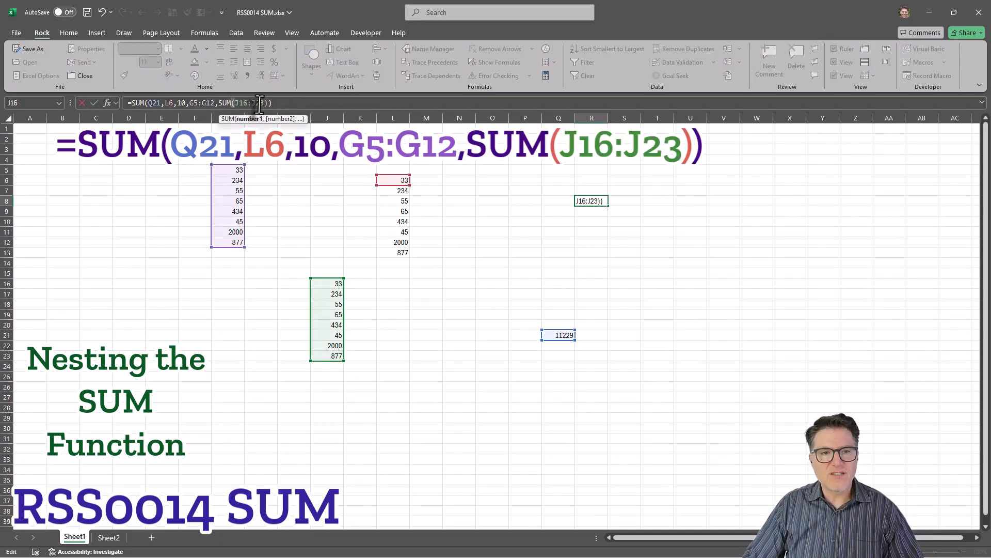
left_click(267, 104)
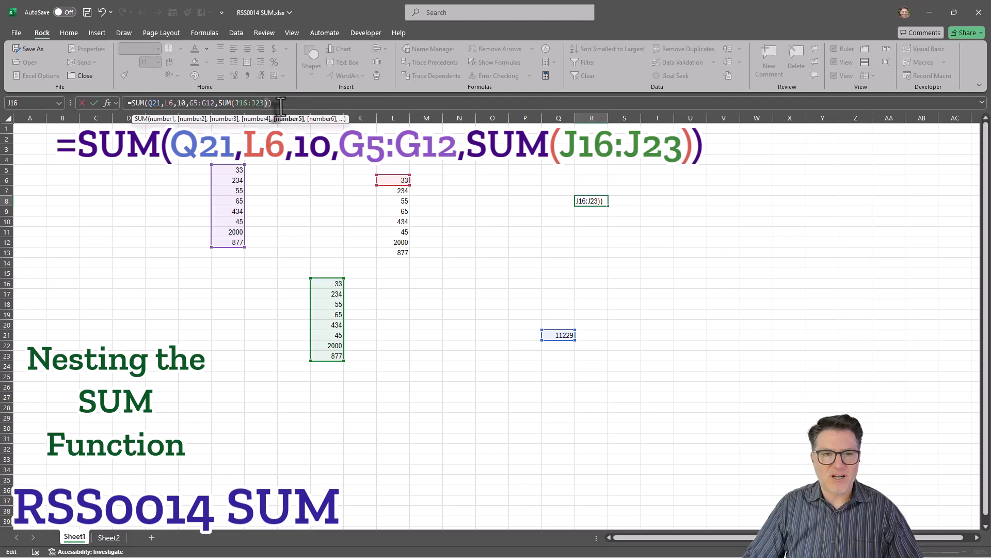
left_click(278, 105)
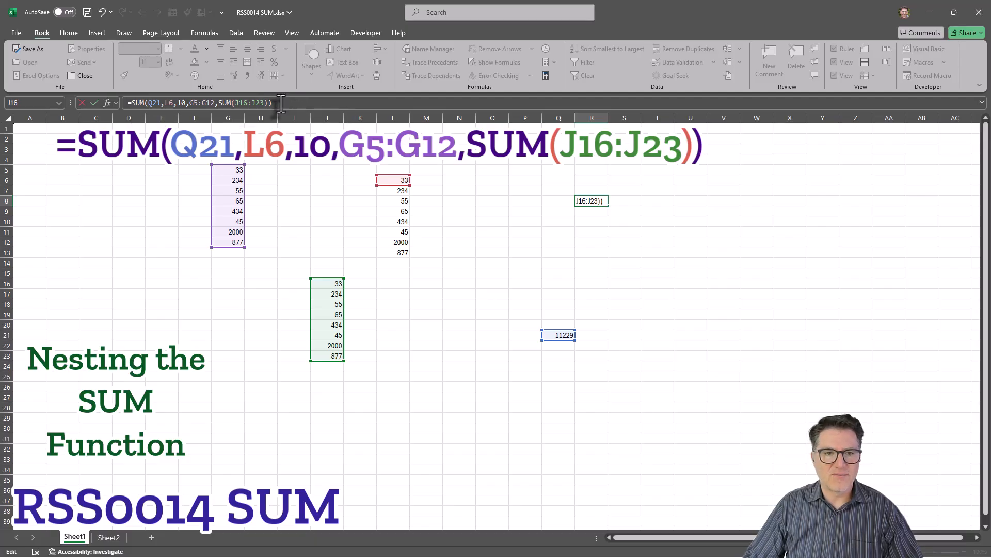
left_click(145, 103)
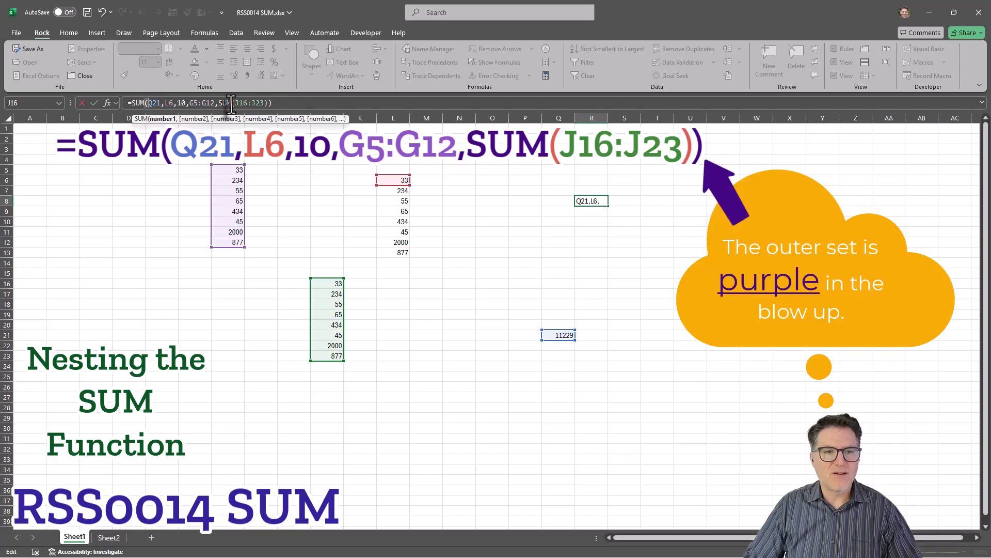
left_click(293, 105)
Nest SUM(L9:L12) inside the inner SUM after J16:J23 in the R8 formula
left_click(264, 103)
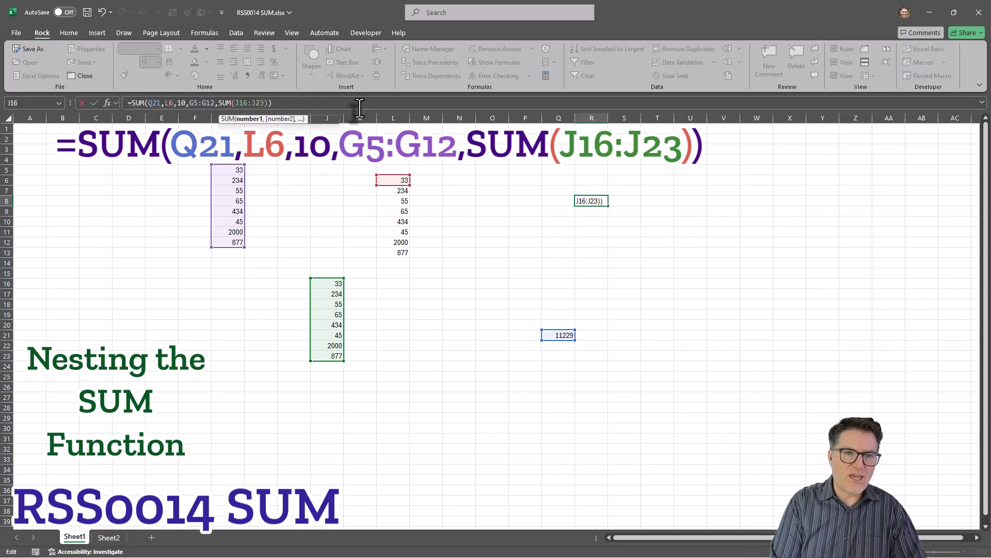
type(",sum")
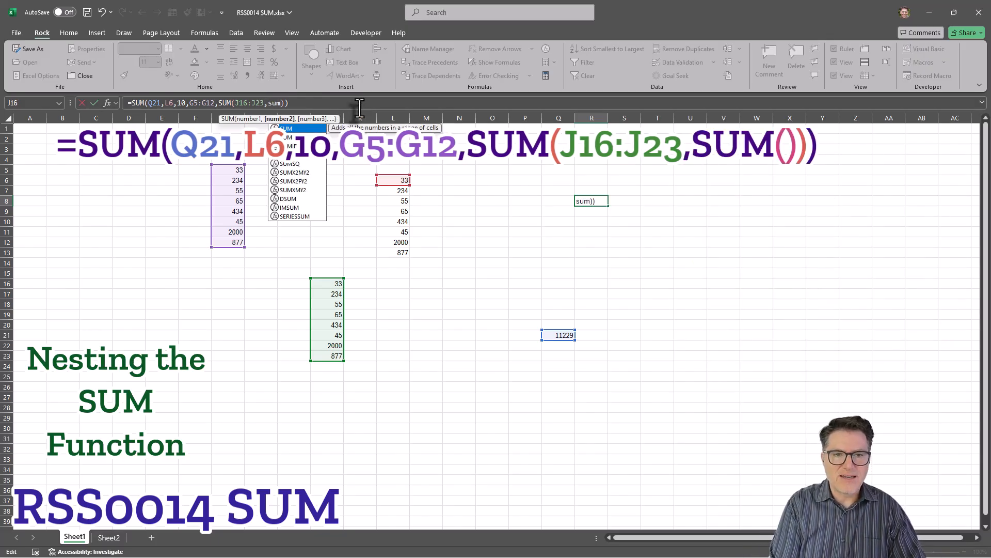
key("Tab")
left_click_drag(394, 211, 398, 237)
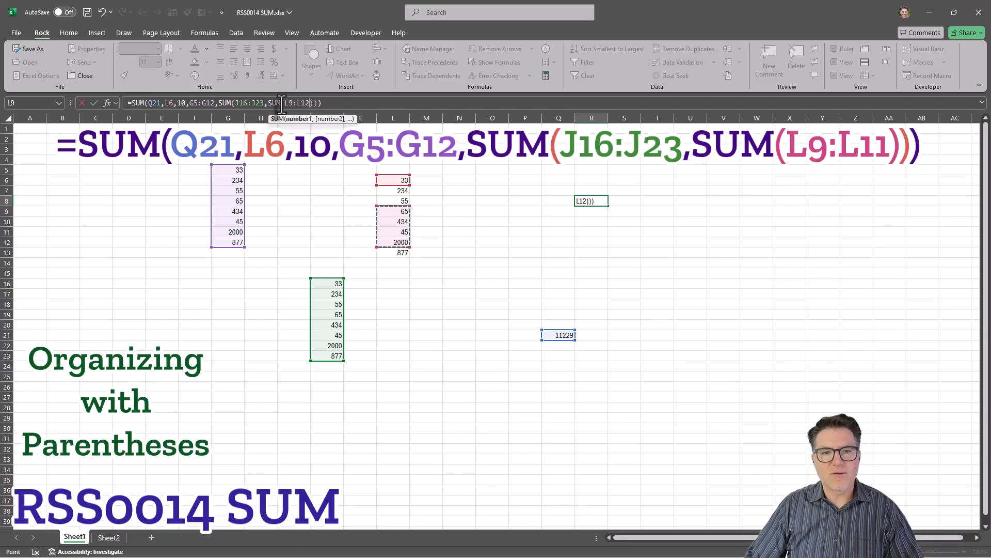
Examine the innermost parenthesis pair around L9:L12 in the R8 formula by moving the cursor back and forth across its closing parenthesis
left_click(327, 102)
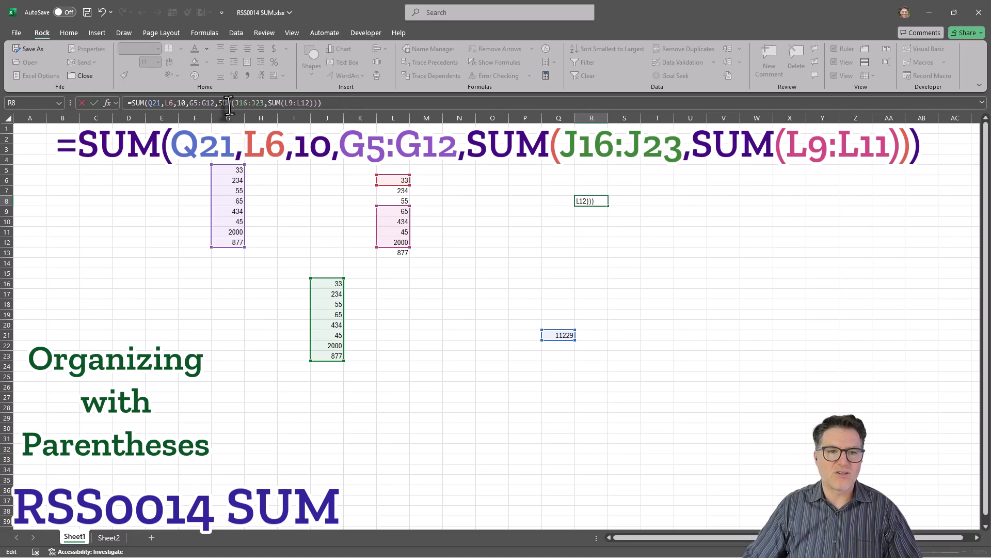
left_click(314, 104)
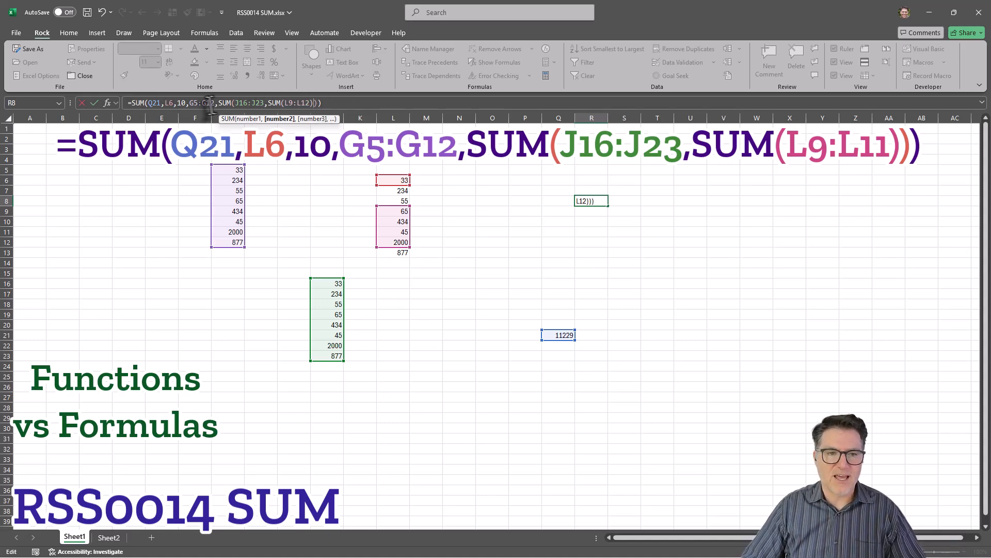
left_click(335, 105)
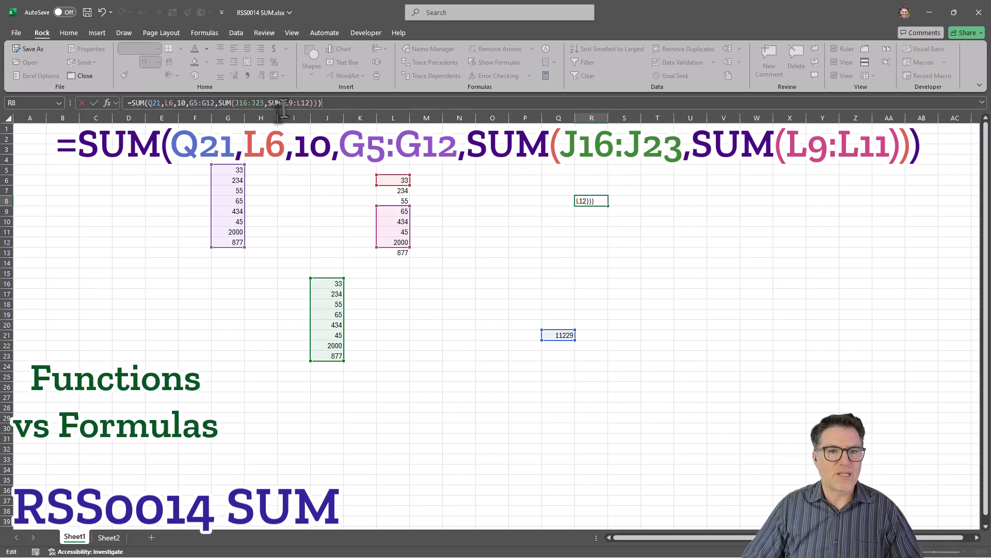
key("Left")
key("Left")
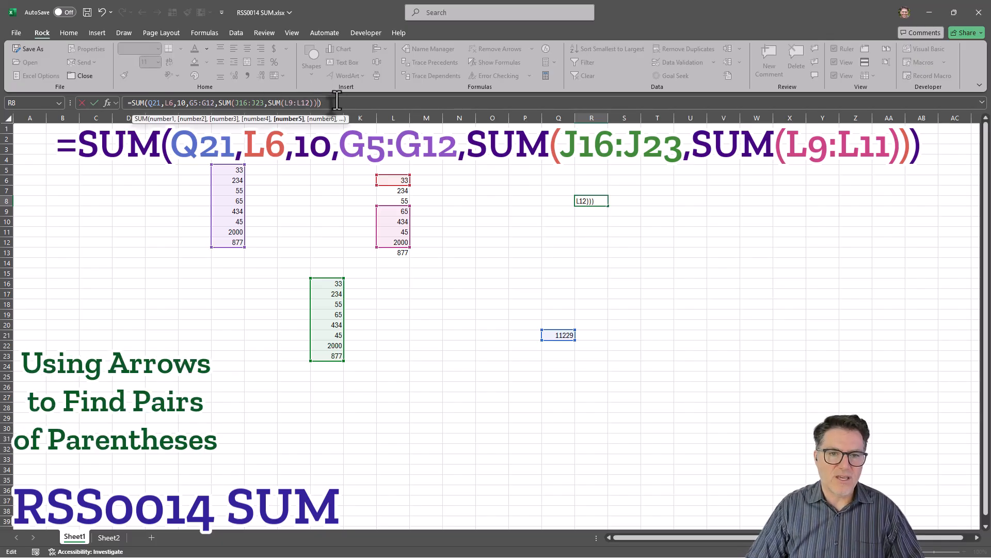
key("Left")
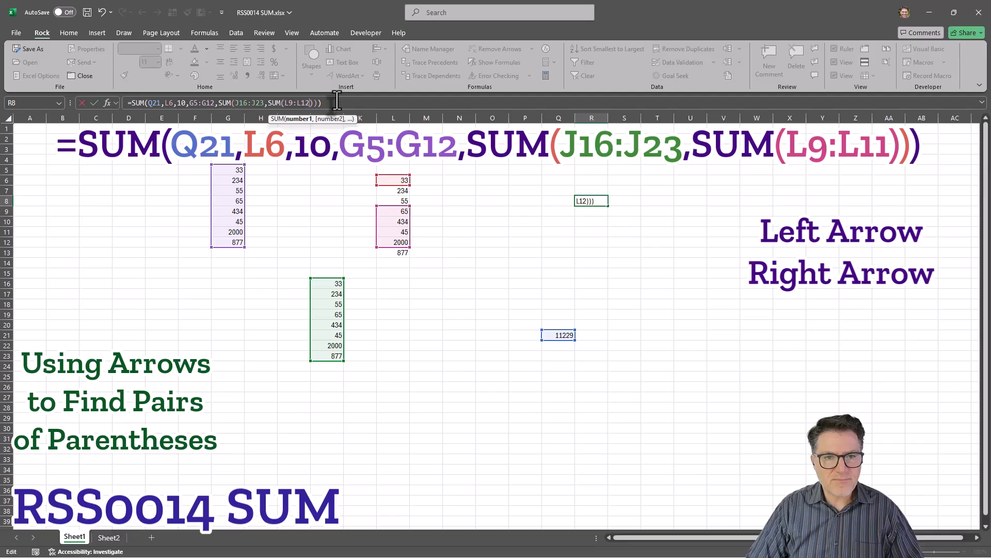
key("Right")
key("Left")
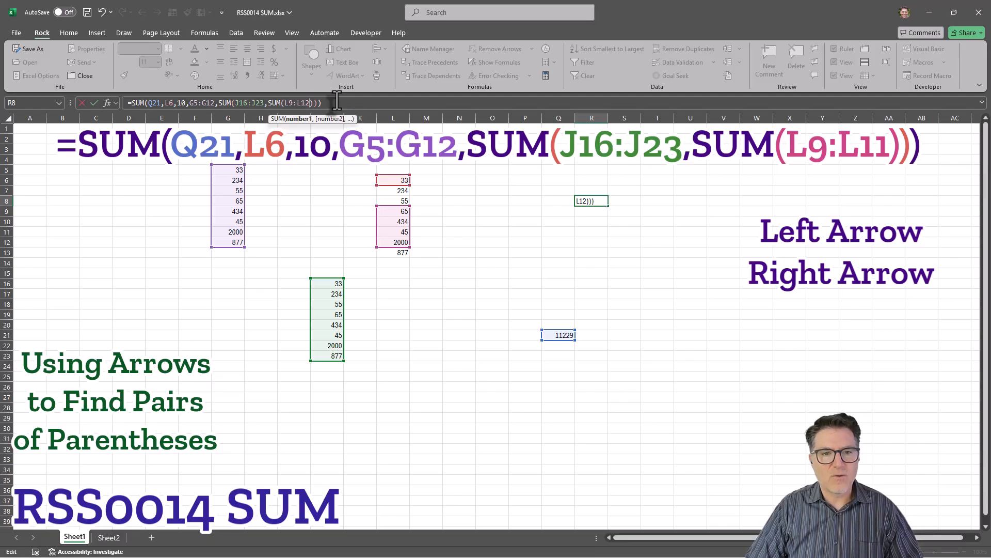
key("Right")
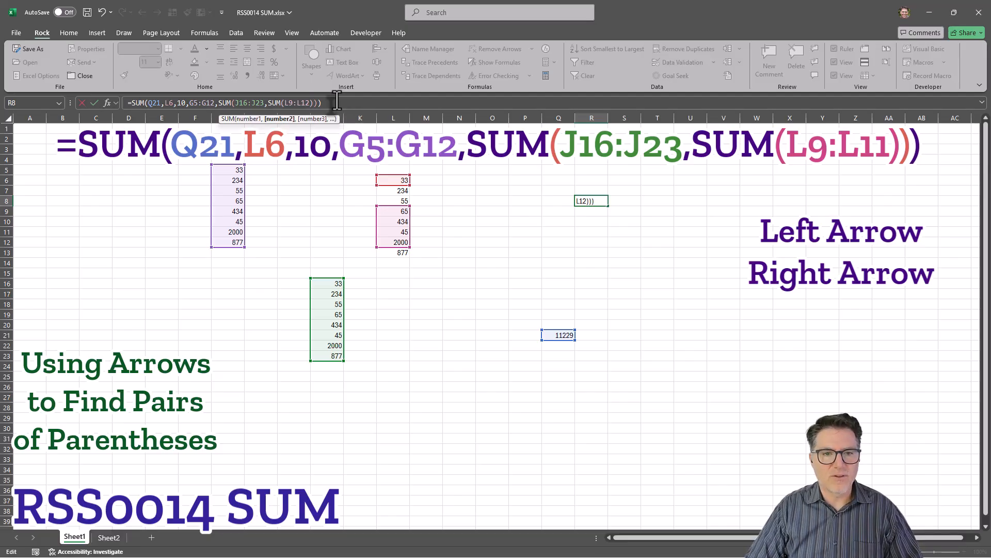
key("Left")
key("Right")
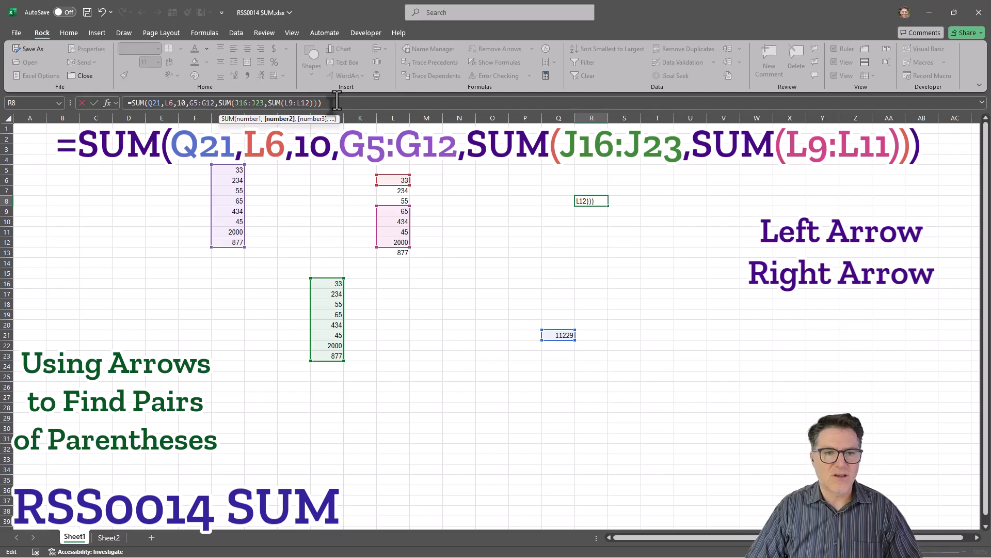
key("Left")
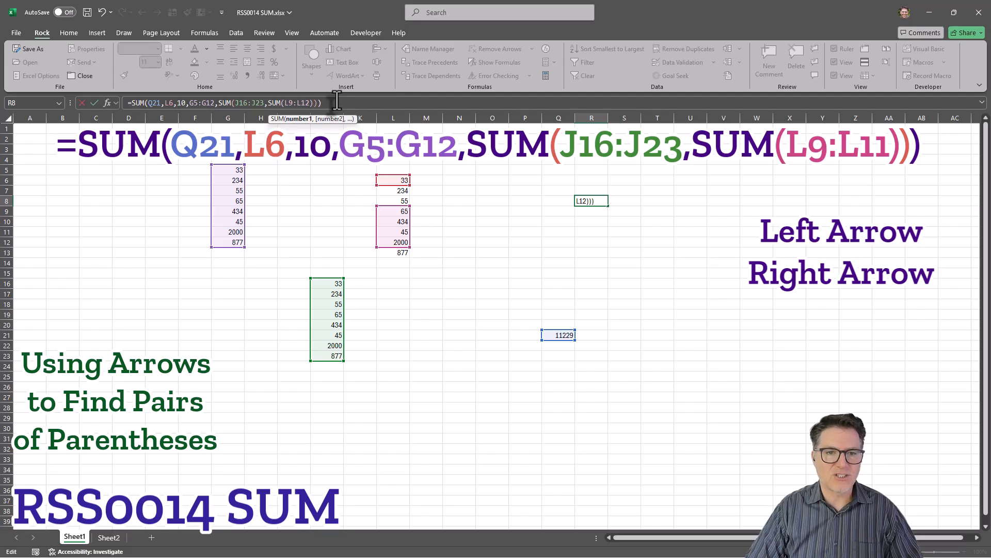
key("Right")
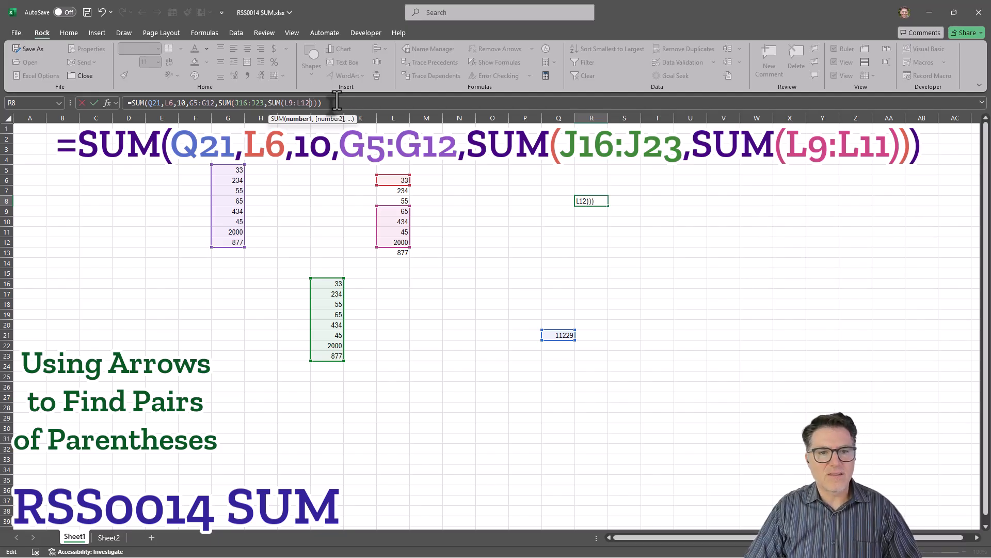
key("Left")
key("Right")
key("Left")
key("Right")
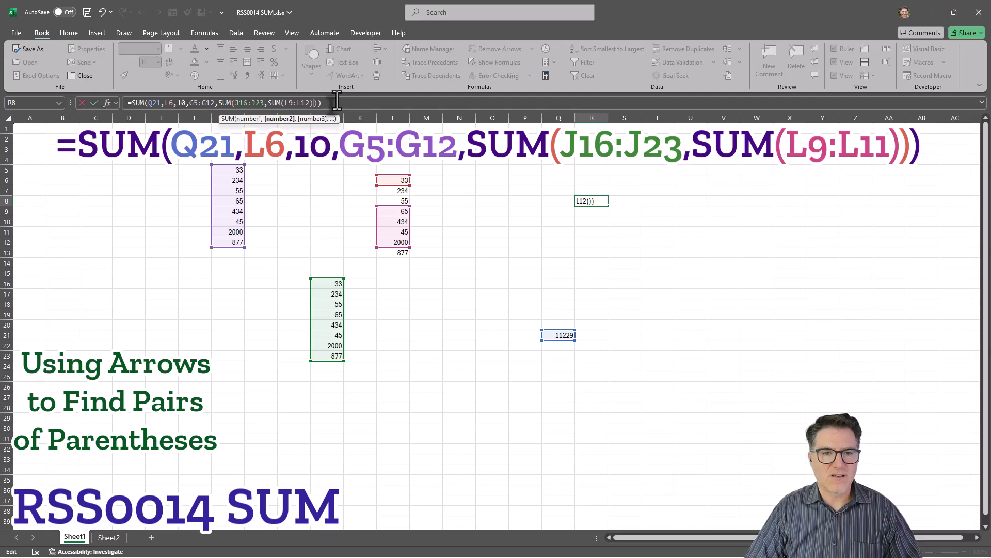
key("Left")
key("Right")
key("Left")
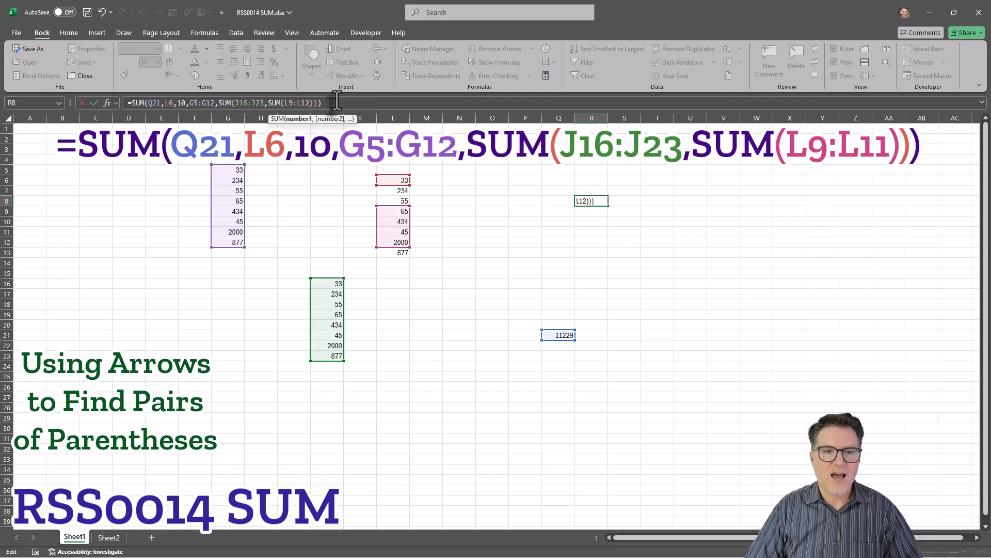
key("Right")
key("Left")
key("Right")
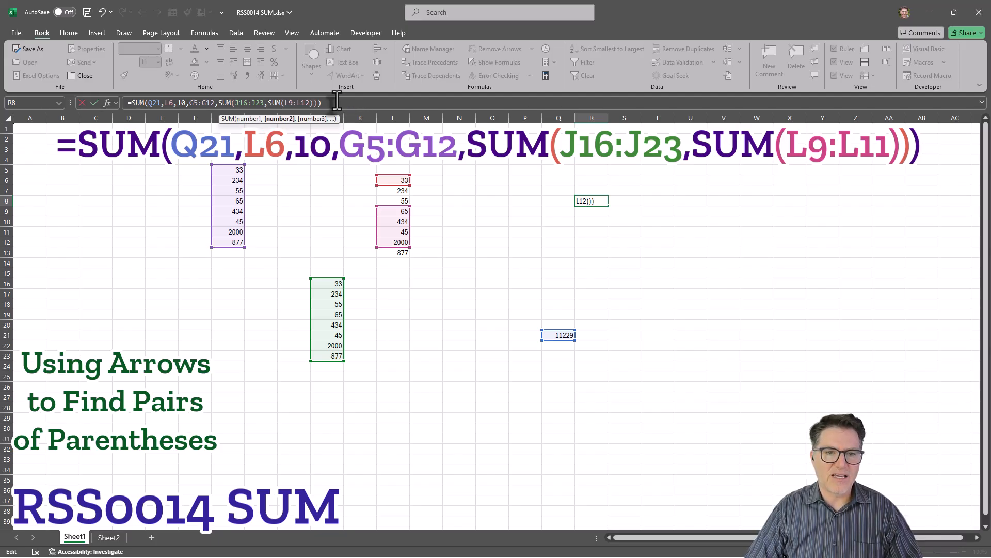
key("Left")
key("Right")
key("Left")
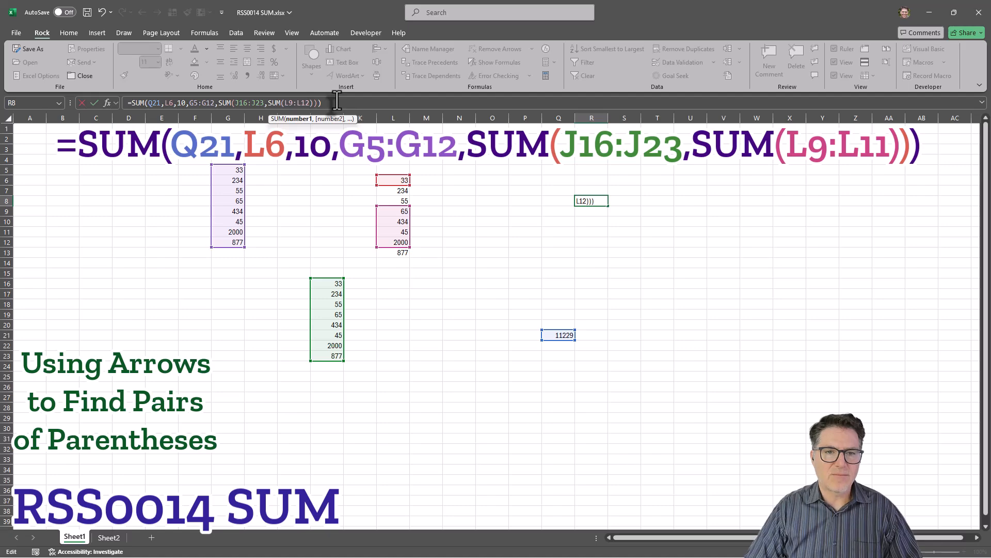
key("Right")
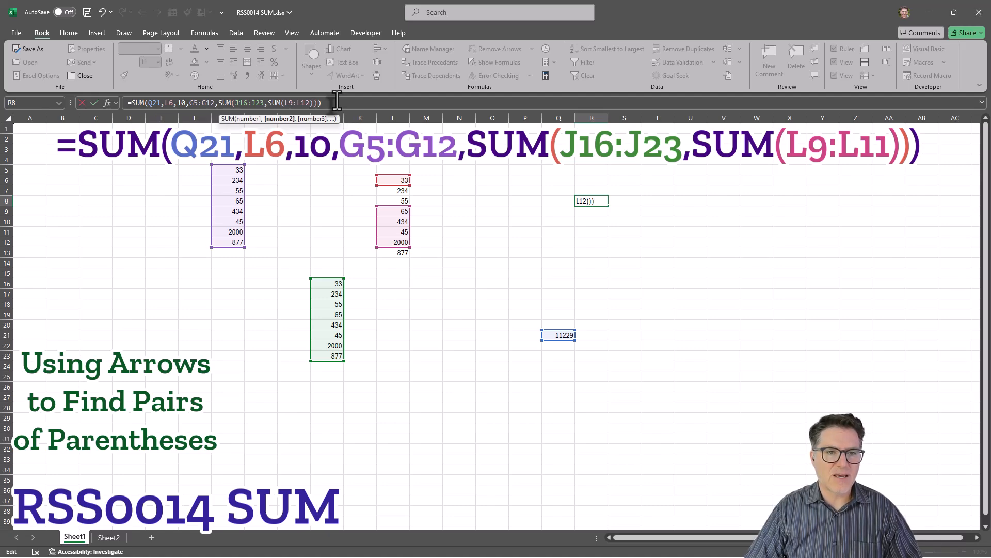
Examine the middle and outermost parenthesis pairs of the R8 formula by moving the cursor across their closing parentheses
key("Right")
key("Left")
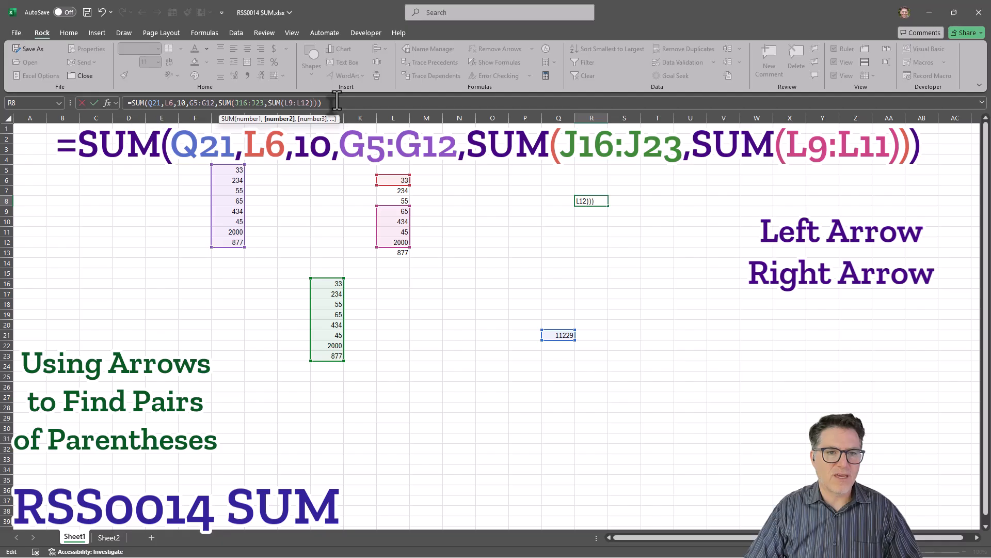
key("Right")
key("Left")
key("Right")
key("Left")
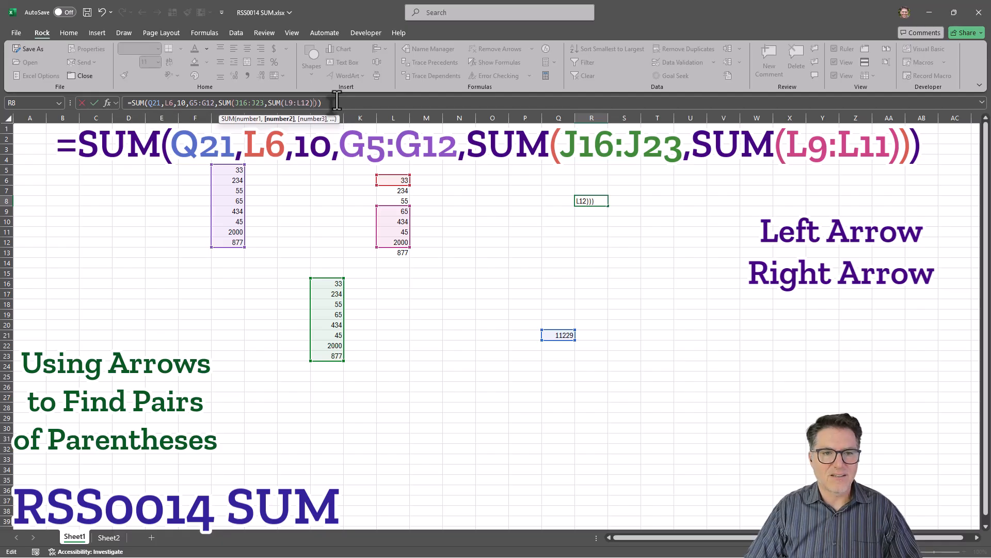
key("Right")
key("Left")
key("Right")
key("Left")
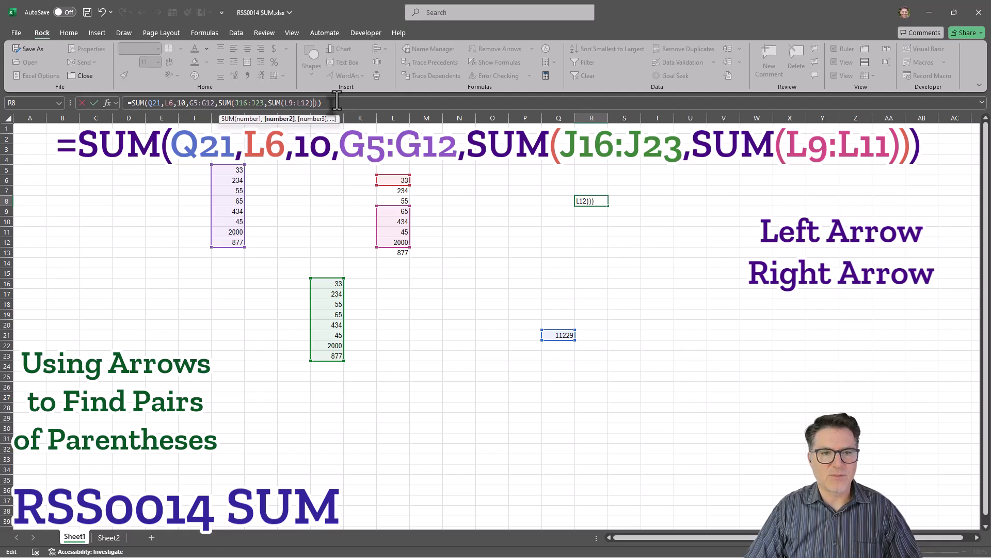
key("Right")
key("Left")
key("Right")
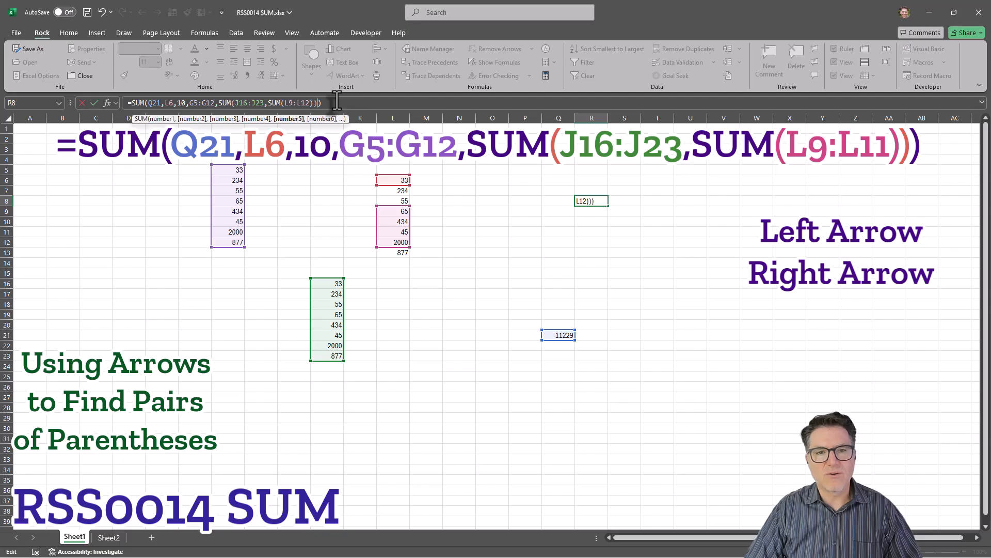
key("Right")
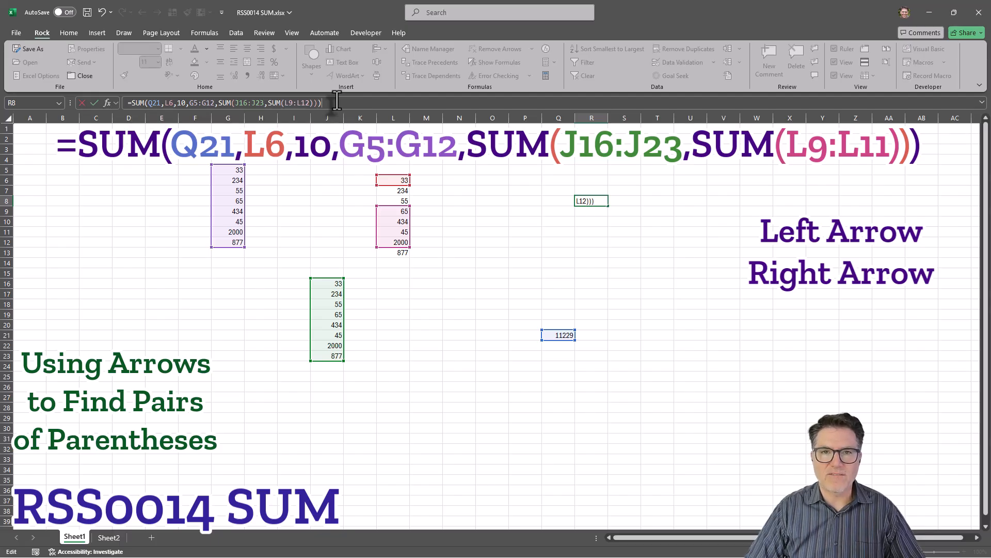
key("Left")
key("Right")
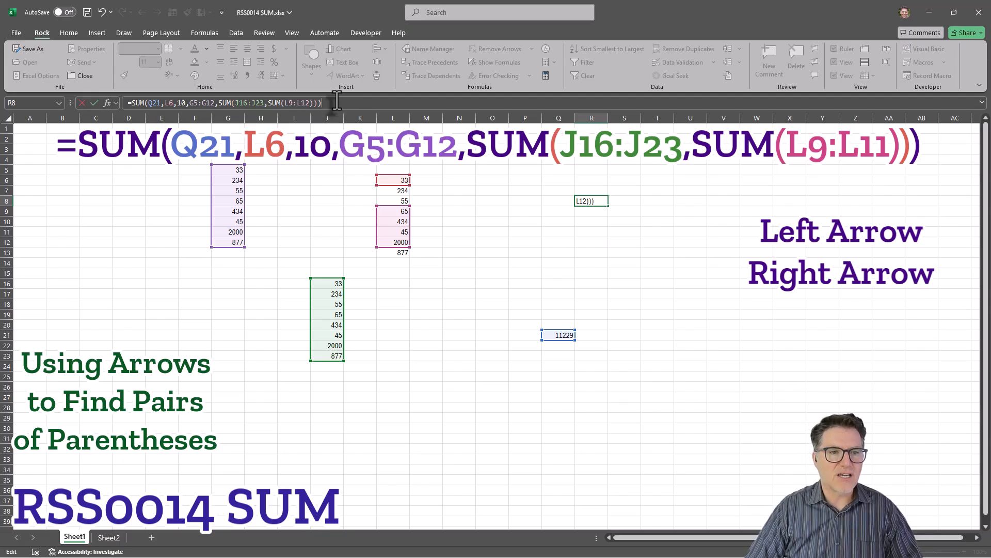
Examine which opening parenthesis matches each of the three closing parentheses in the R8 formula, working from the outermost inward
key("Left")
key("Right")
key("Left")
key("Left")
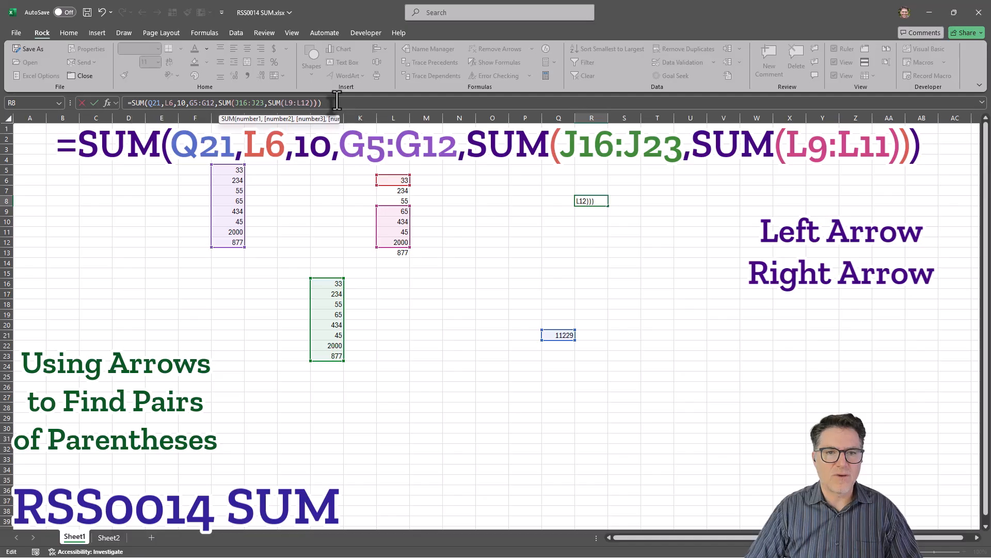
key("Left")
key("Left")
key("Right")
key("Left")
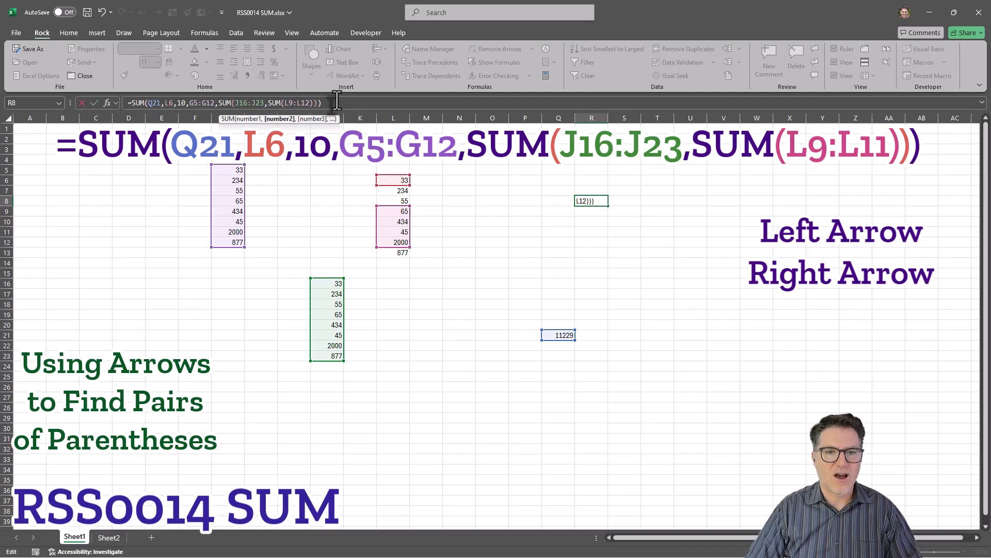
key("Left")
key("Right")
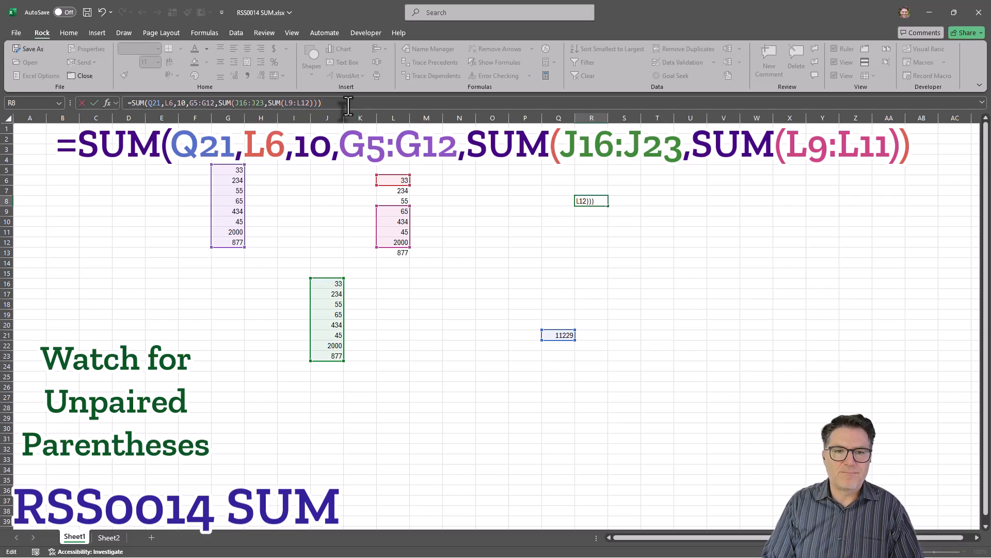
Remove the final closing parenthesis of the R8 formula and put it back to compare the unpaired and paired states
key("BackSpace")
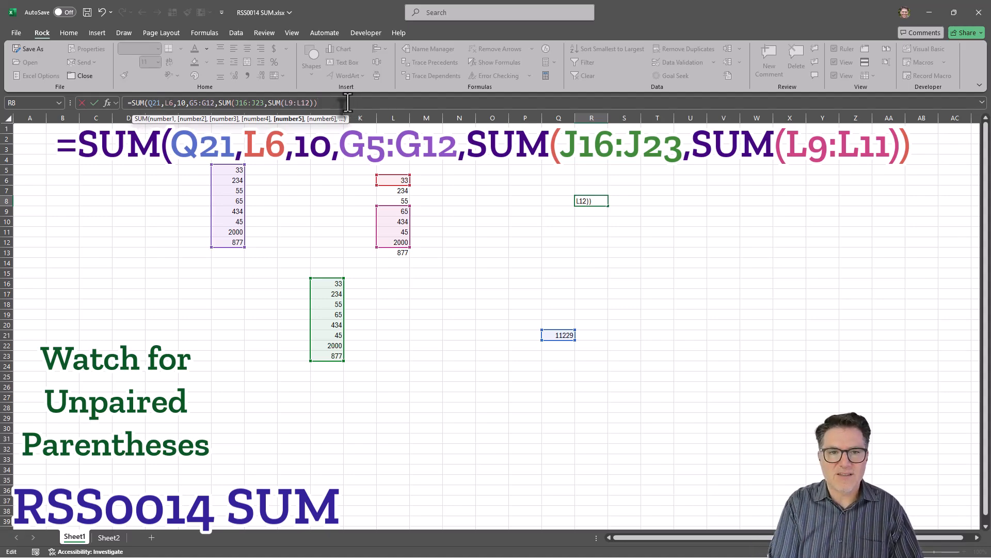
type(")")
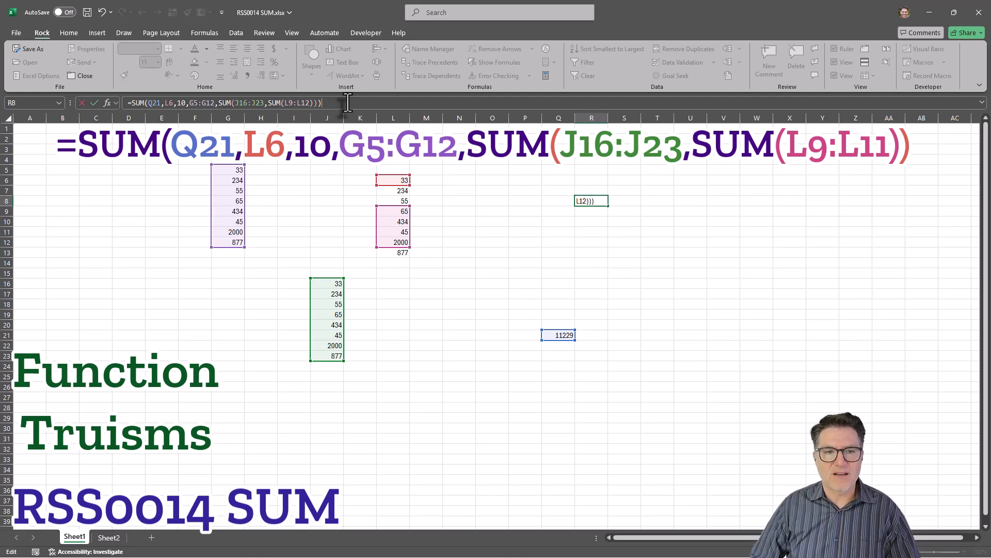
Insert spaces before the 10 and G5:G12 arguments of the R8 formula and commit it, keeping R8 selected
left_click(168, 103)
key("Right")
key("Right")
key("Right")
key("Right")
key("Right")
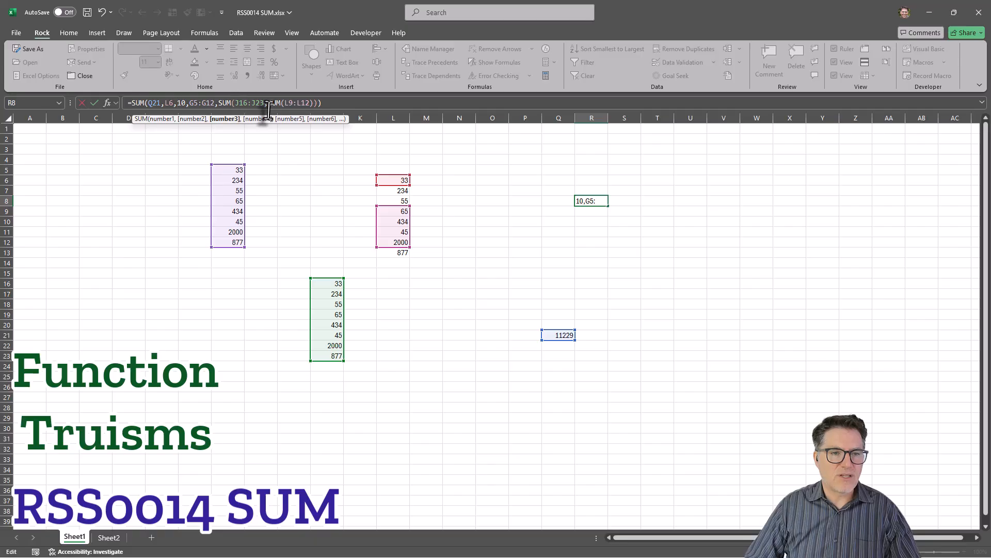
left_click(201, 103)
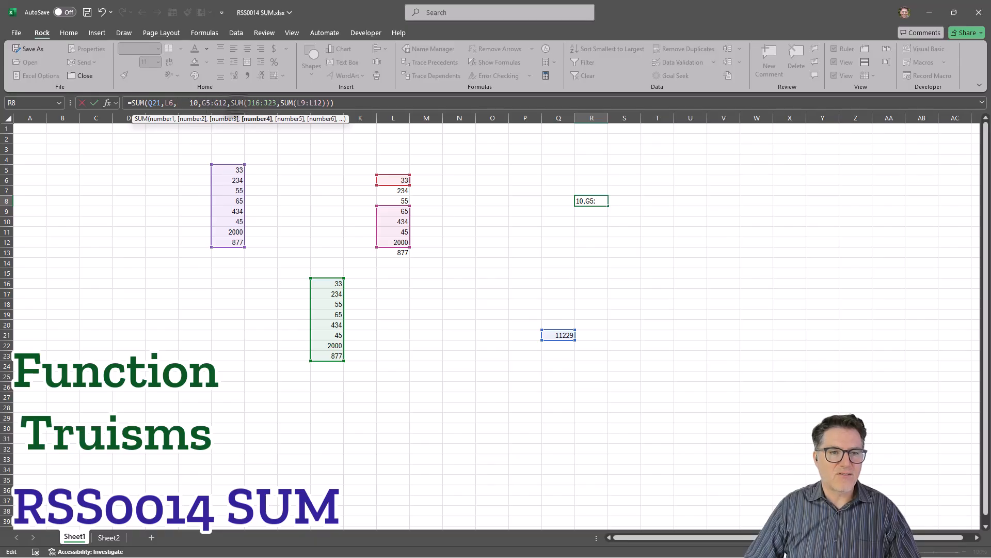
left_click(377, 102)
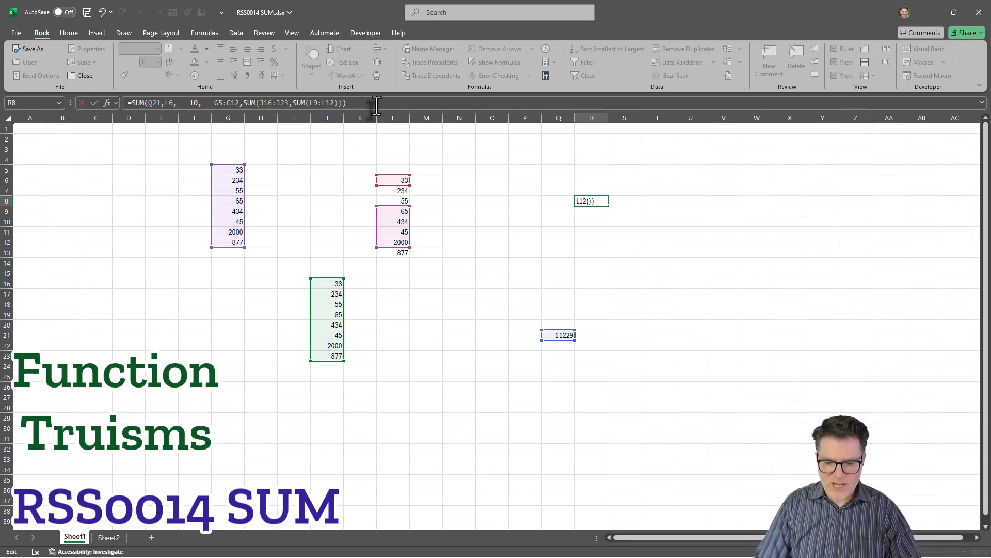
key("ctrl+Return")
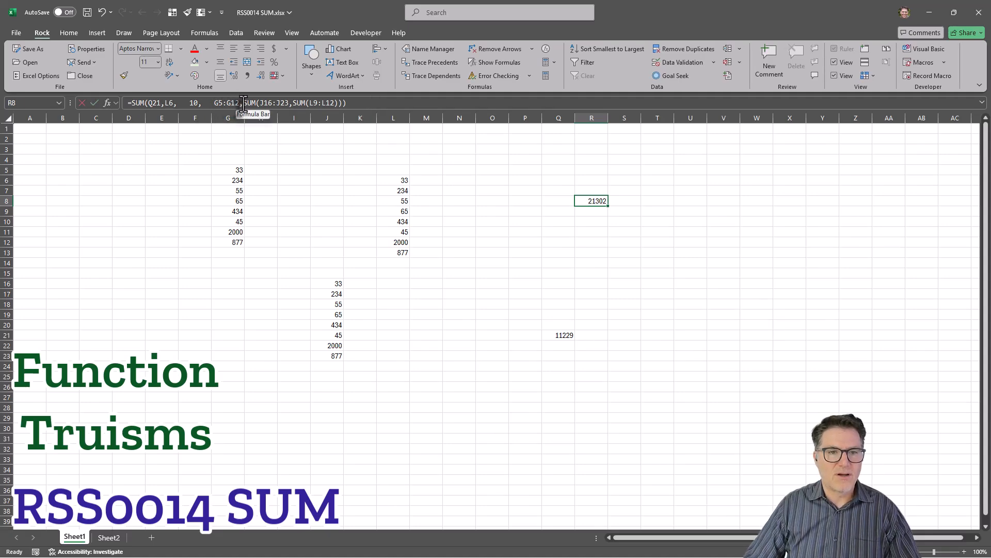
Insert spaces before the nested SUM(J16:J23,SUM(L9:L12)) argument of the R8 formula and commit it
left_click(243, 103)
left_click(379, 103)
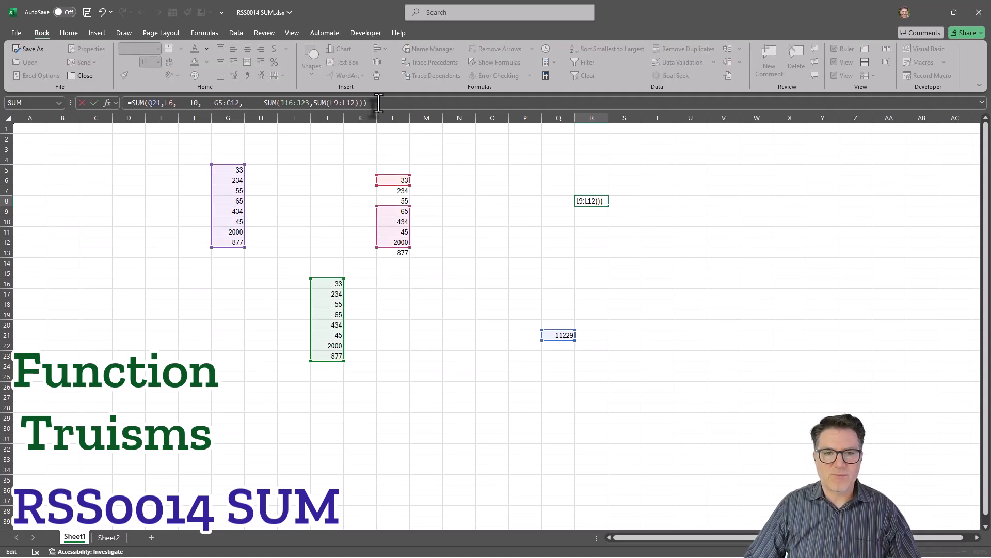
key("Return")
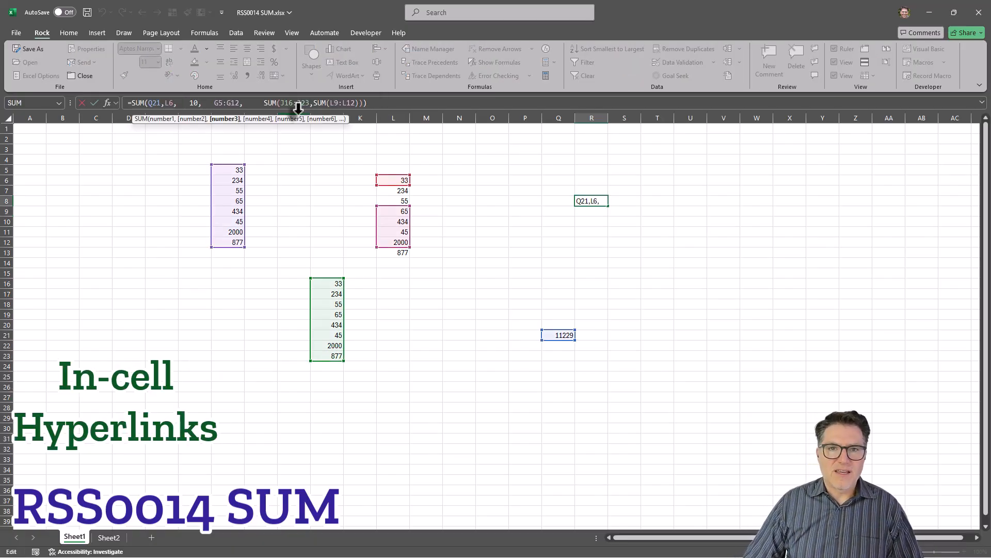
Examine the R8 formula's arguments by highlighting Q21, L6, 10, G5:G12 and the nested SUM in turn, ending at the formula's end
left_click(164, 119)
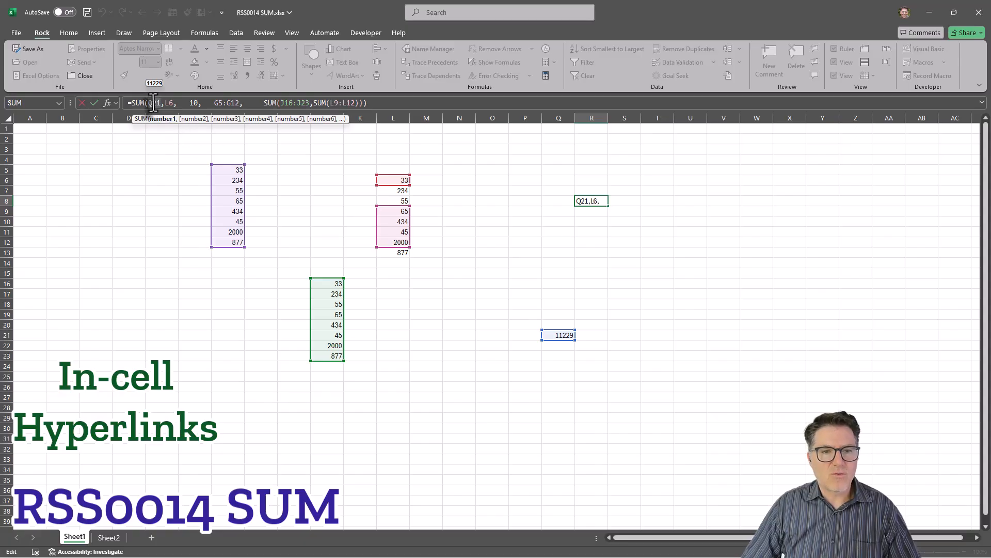
left_click(177, 102)
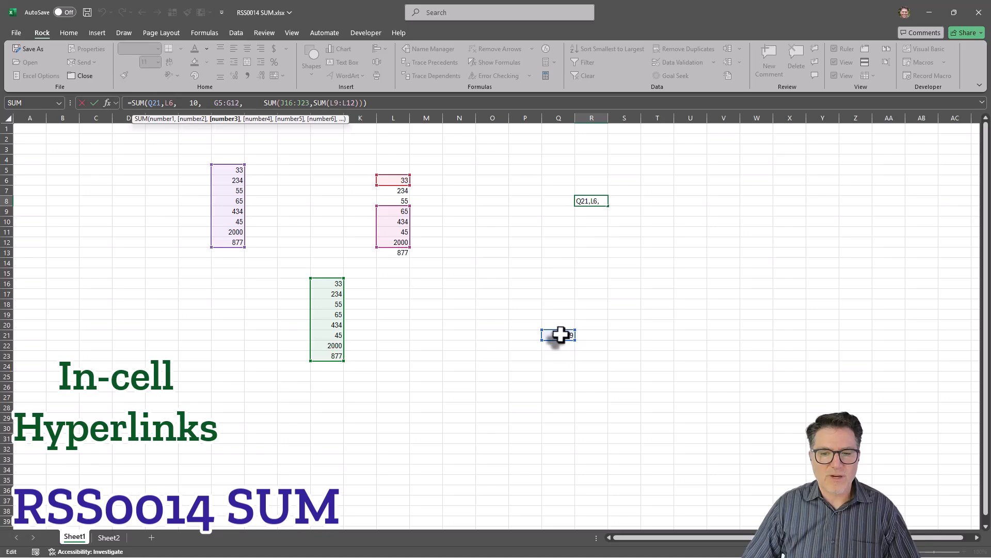
left_click(154, 102)
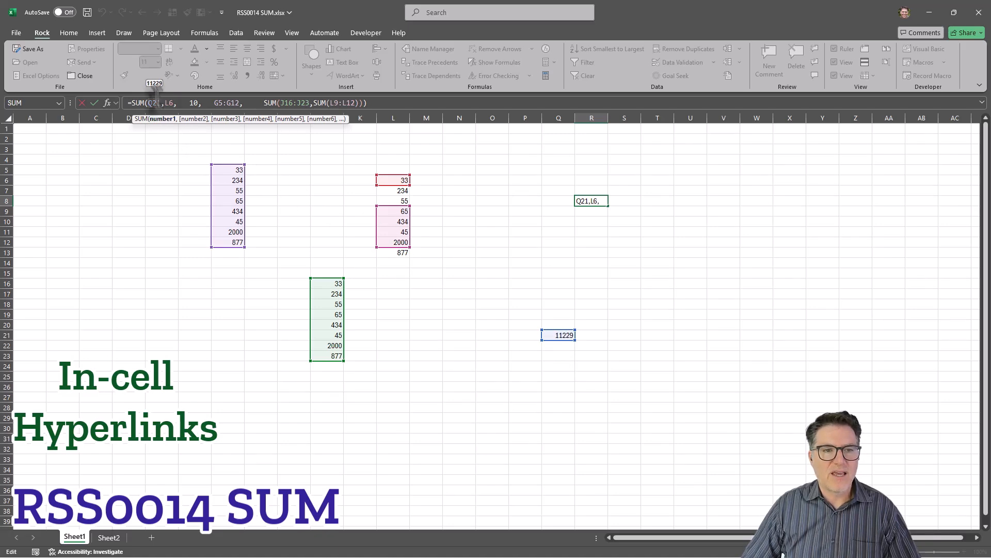
left_click(191, 120)
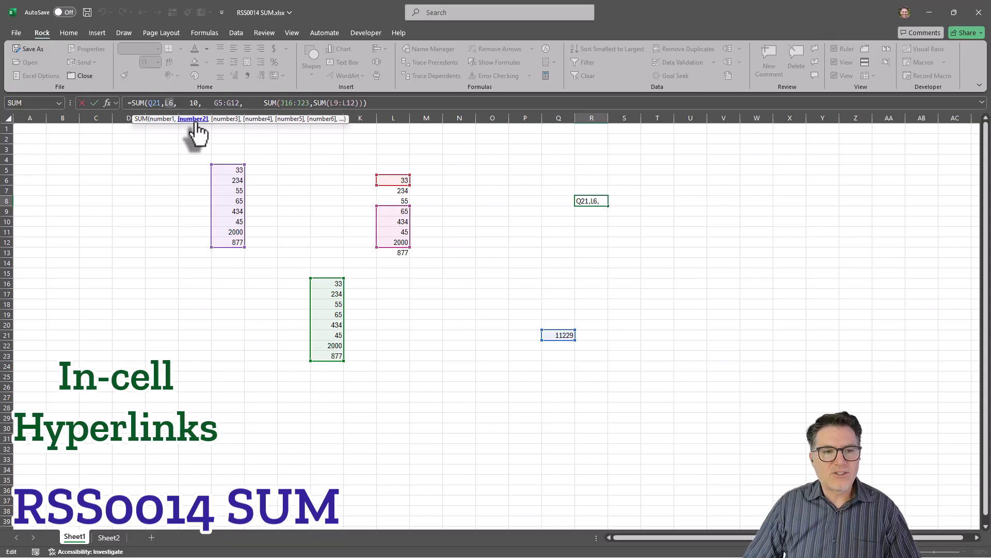
left_click(226, 119)
left_click(257, 120)
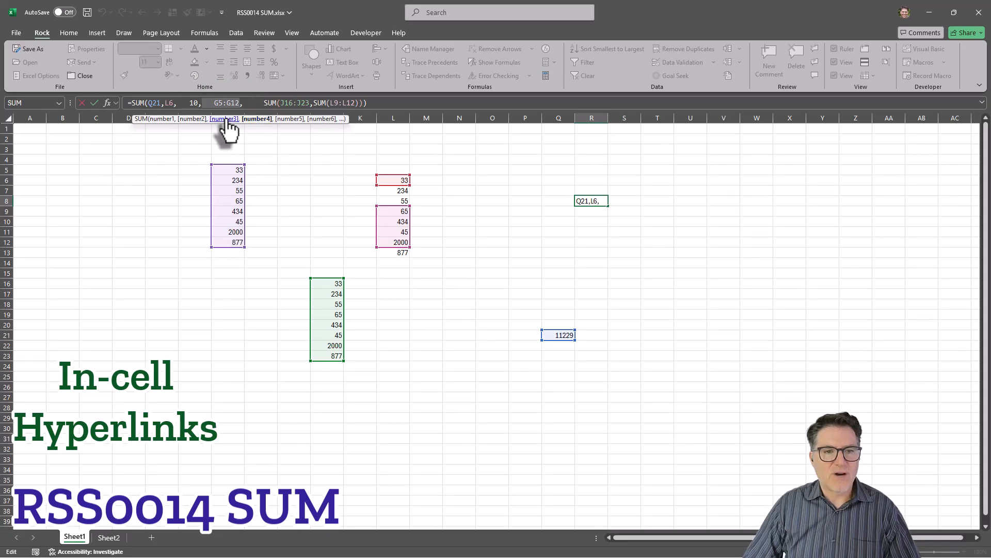
left_click(290, 119)
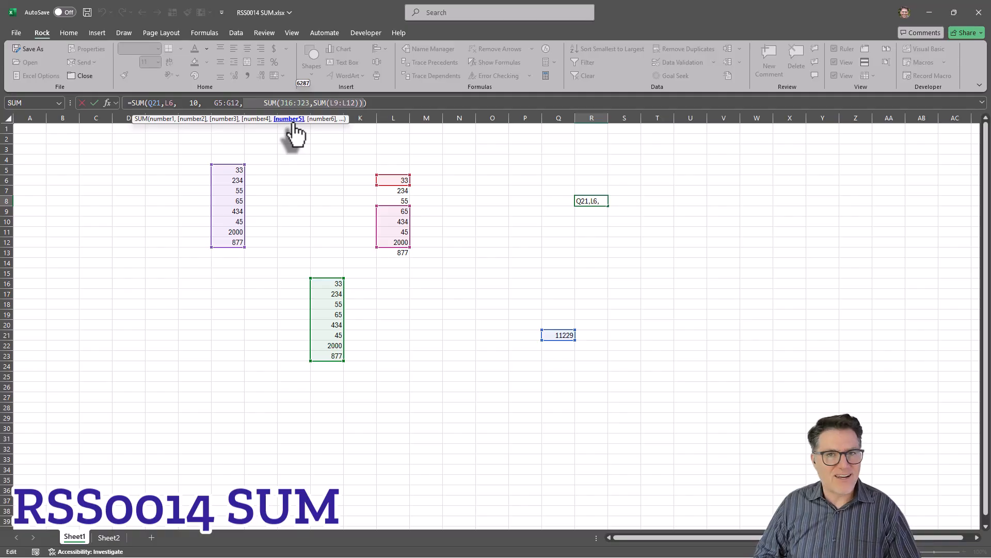
left_click(371, 103)
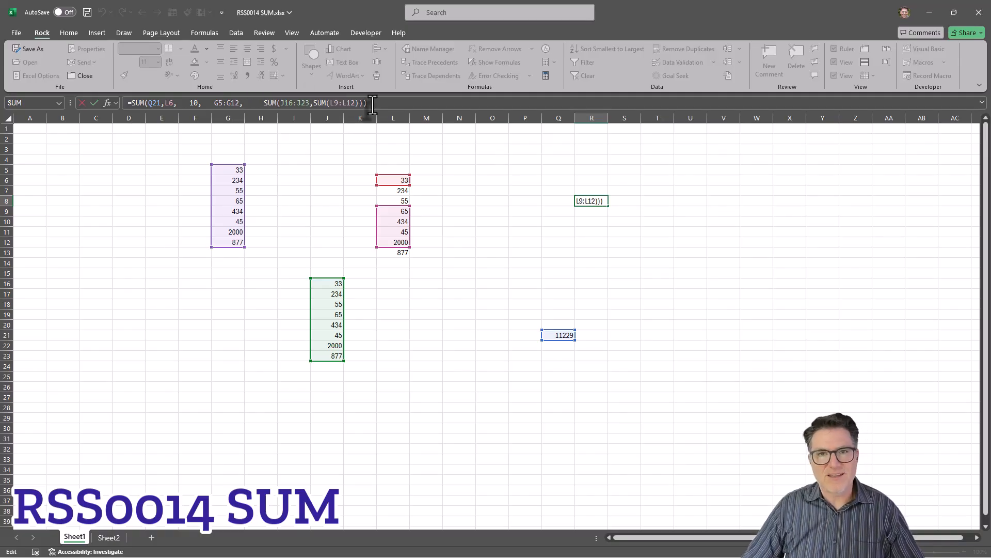